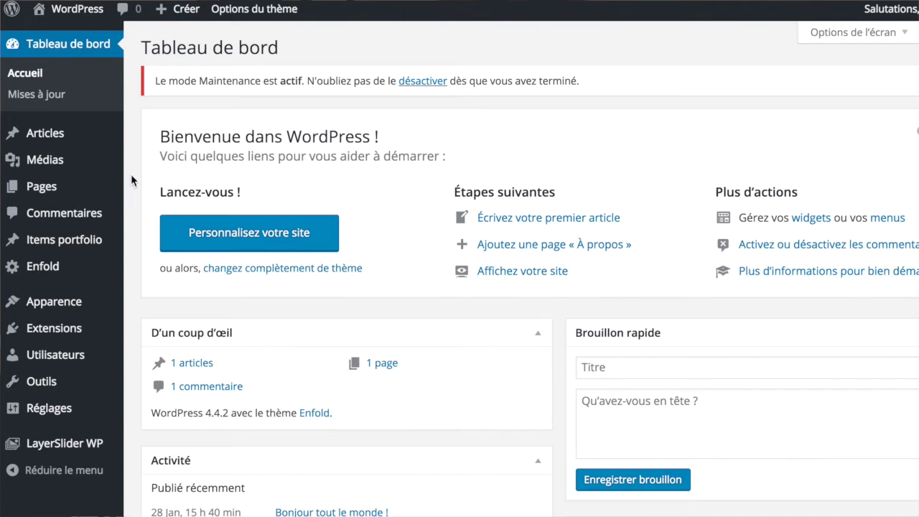
Step: Create a new page and title it "Accueil"
mouse_move(46, 188)
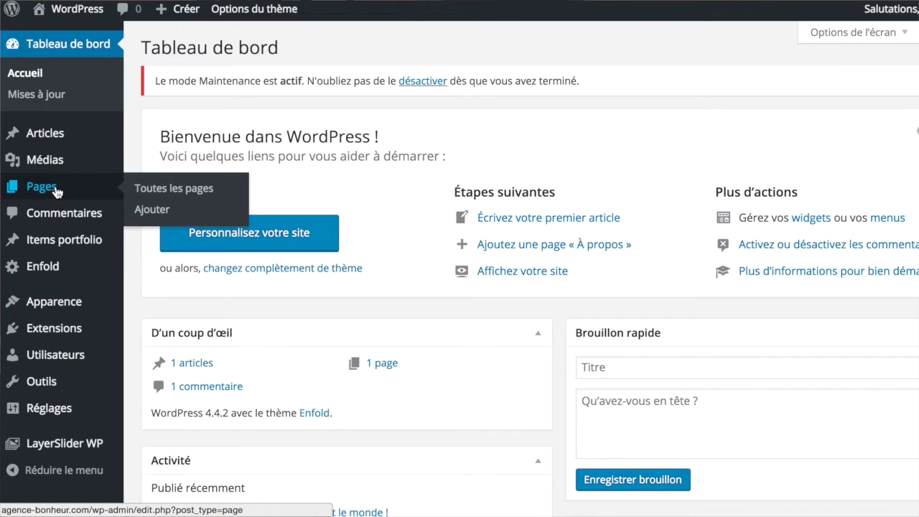
left_click(43, 194)
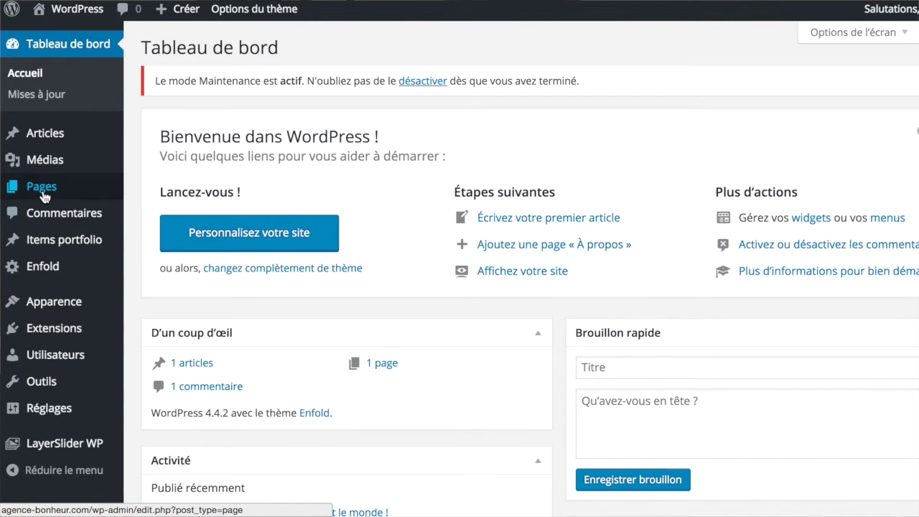
mouse_move(43, 195)
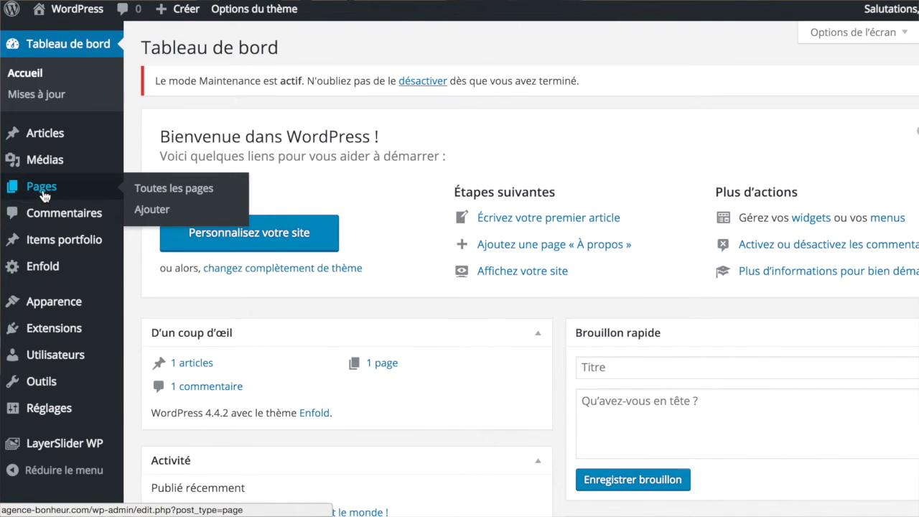
left_click(149, 212)
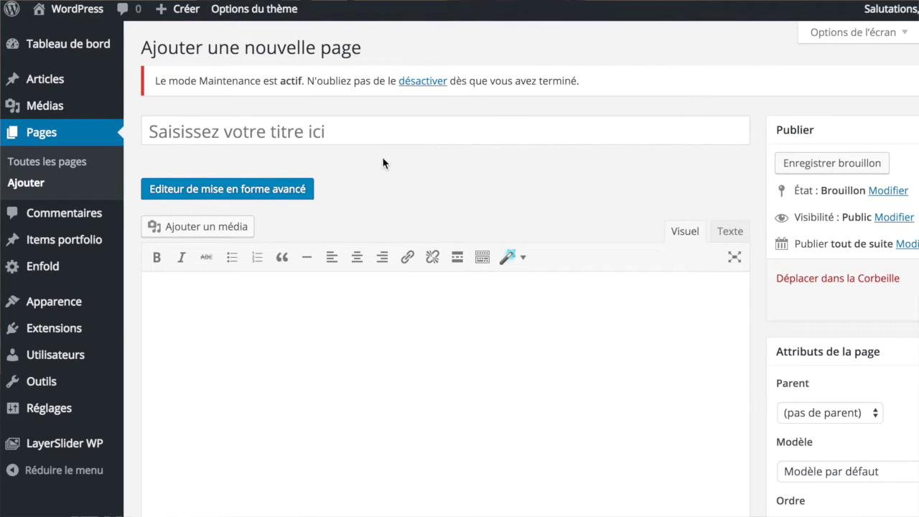
left_click(273, 134)
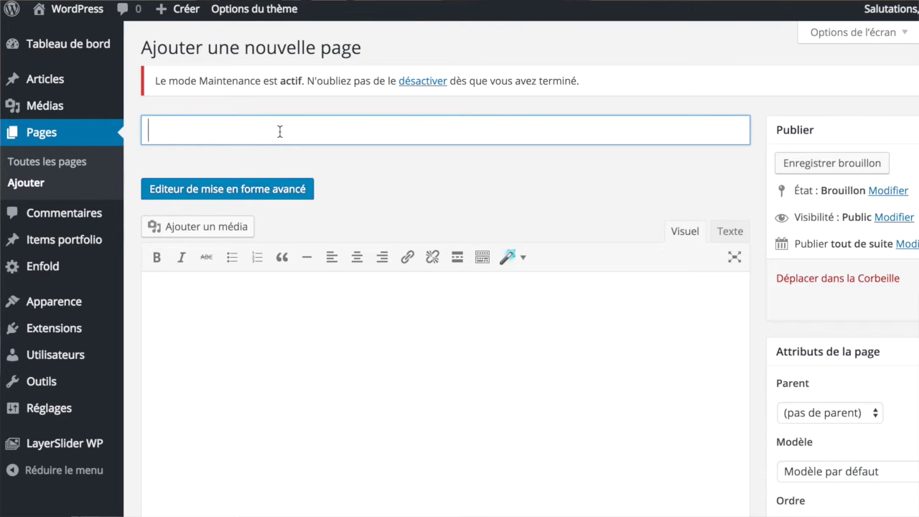
type("Accueil")
scroll(405, 190, "down", 1)
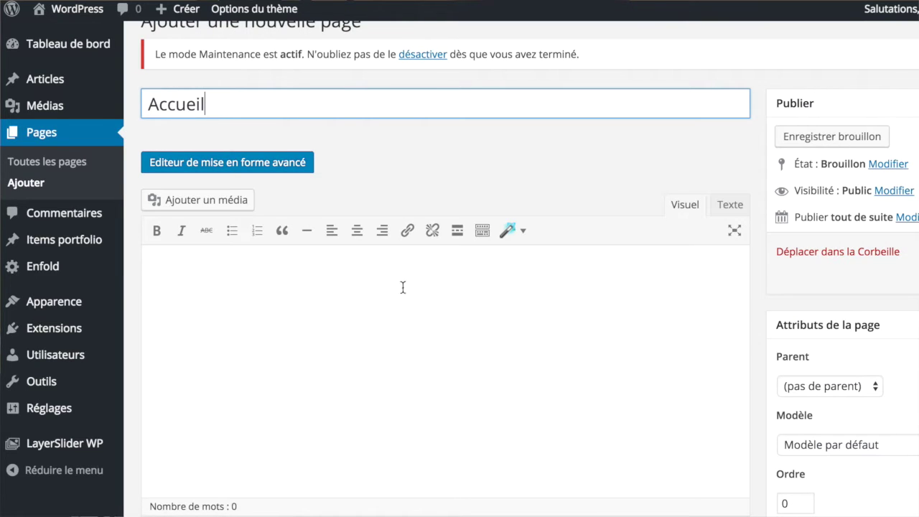
left_click(448, 316)
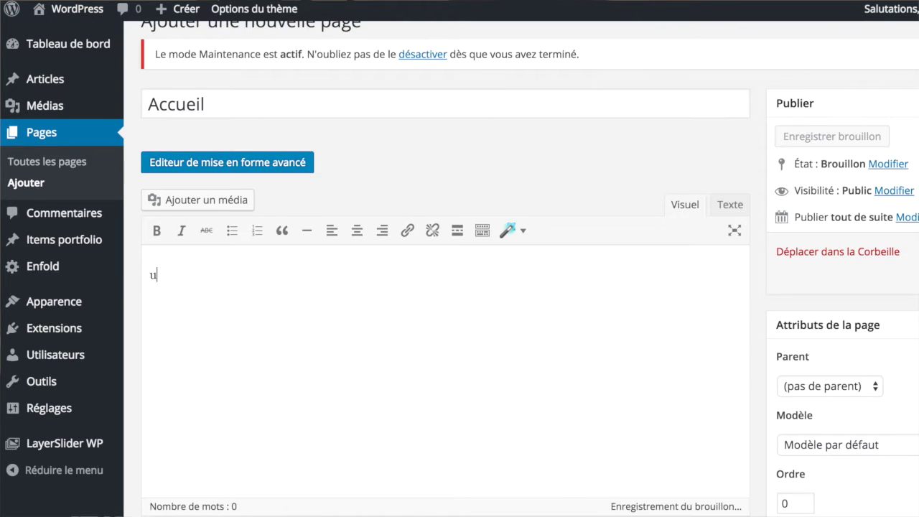
type("uhfiezfhizfhi")
key("BackSpace")
key("BackSpace")
key("BackSpace")
key("BackSpace")
key("BackSpace")
key("BackSpace")
key("BackSpace")
key("BackSpace")
key("BackSpace")
key("BackSpace")
key("BackSpace")
key("BackSpace")
key("BackSpace")
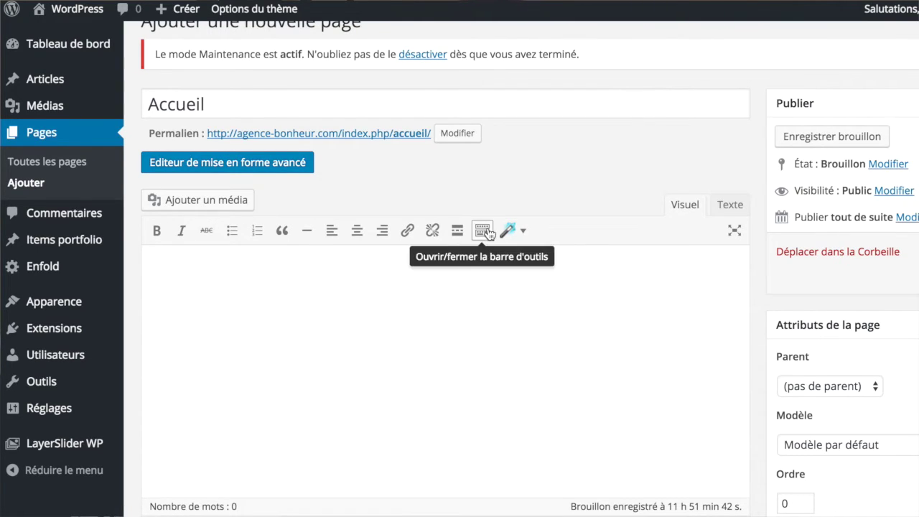
Step: Show the extended formatting options and write "titre" in the page body, with "iuzgfufzhauizfhauifh" two paragraphs below
left_click(483, 232)
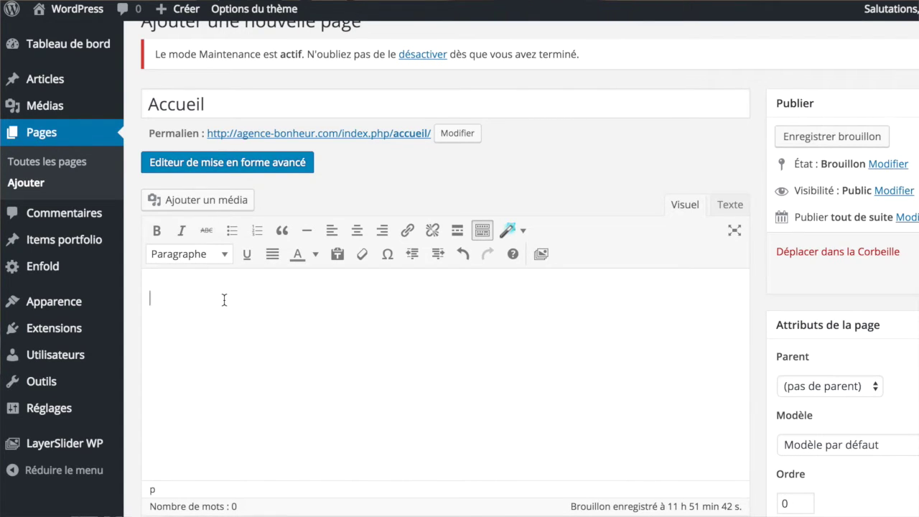
type("titre")
key("Return")
key("Return")
type("iuzgfufzhauizfhauifh")
Step: Format the word "titre" in the page body as a Titre 2 heading
mouse_move(29, 240)
left_click_drag(150, 298, 176, 297)
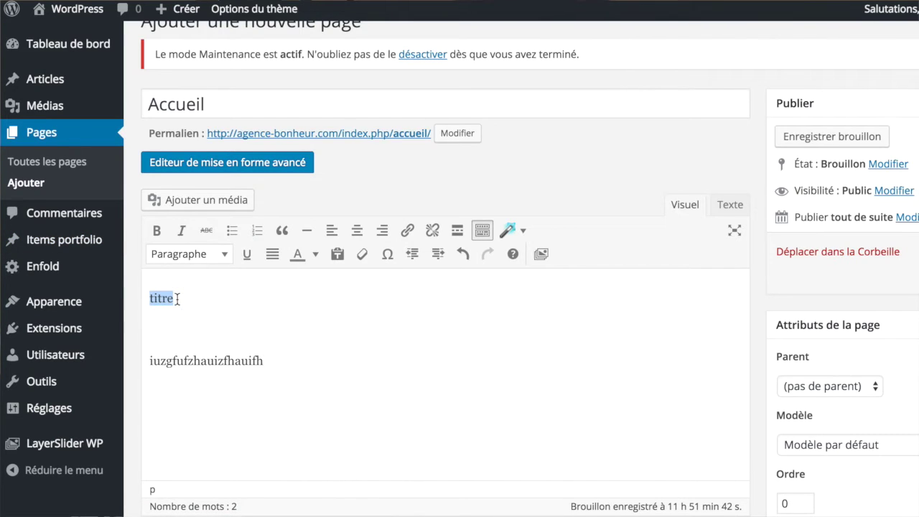
left_click(195, 254)
left_click(198, 310)
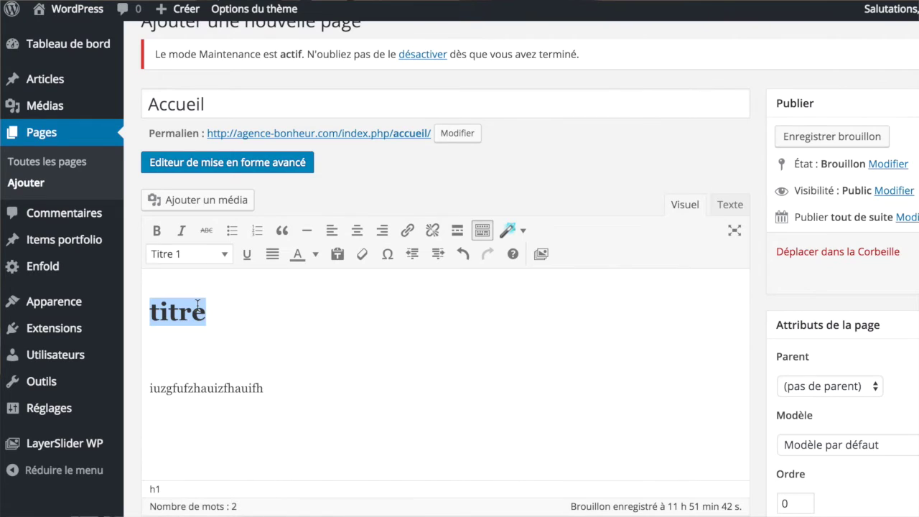
left_click(194, 254)
left_click(192, 349)
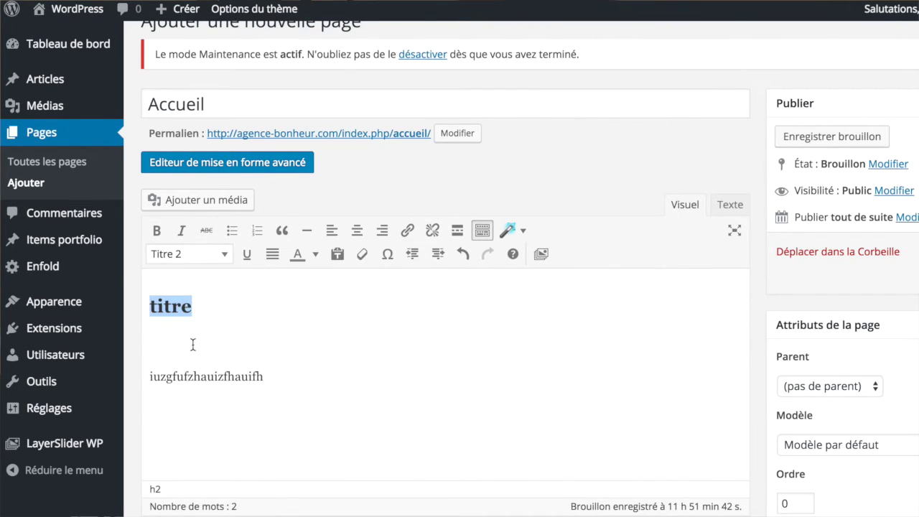
left_click(195, 257)
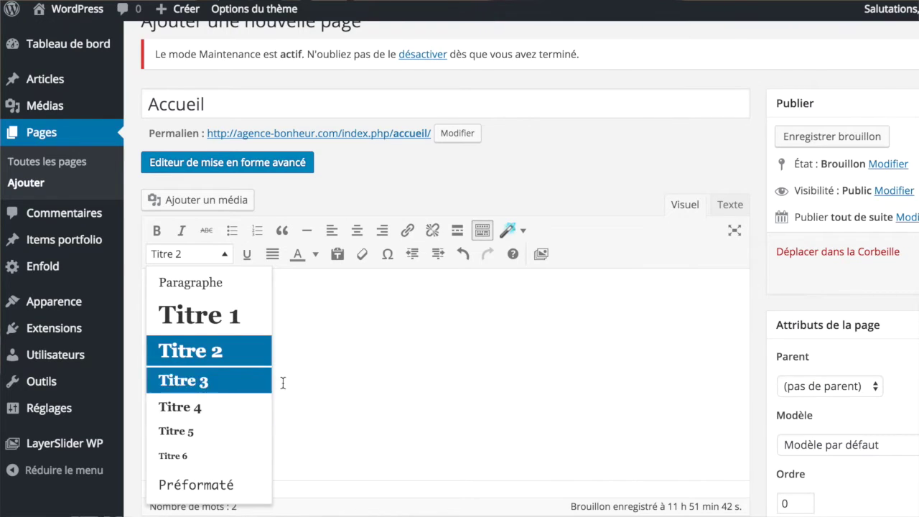
left_click(325, 372)
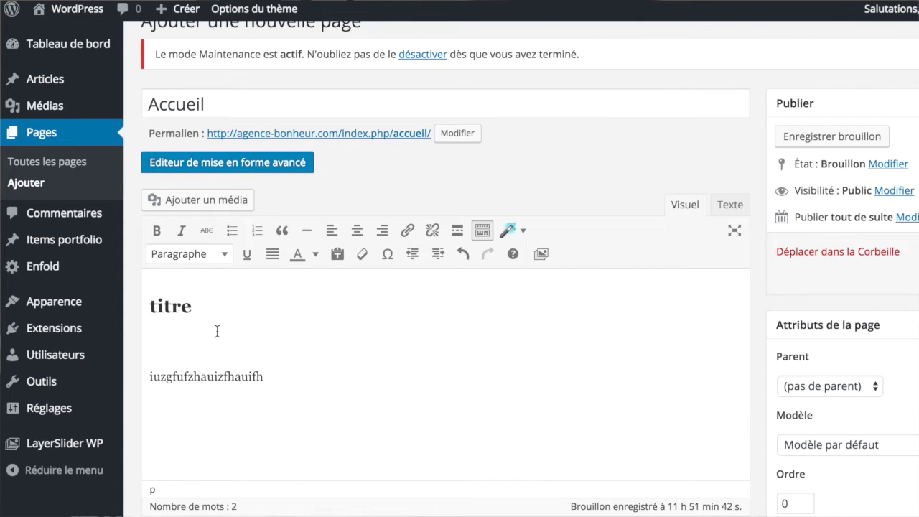
left_click_drag(148, 304, 194, 304)
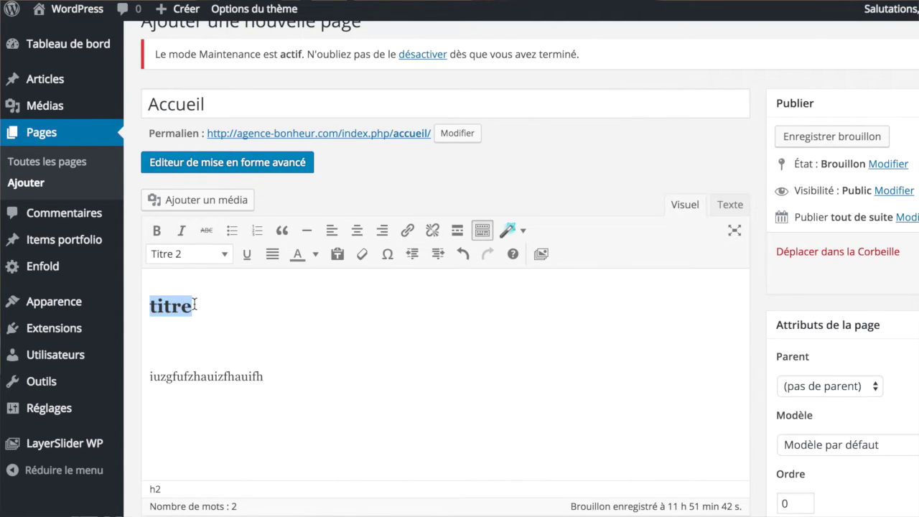
left_click(220, 304)
Step: Try bold, italic and strikethrough on the body line below the heading, removing each style again
left_click(149, 376)
left_click_drag(149, 376, 276, 375)
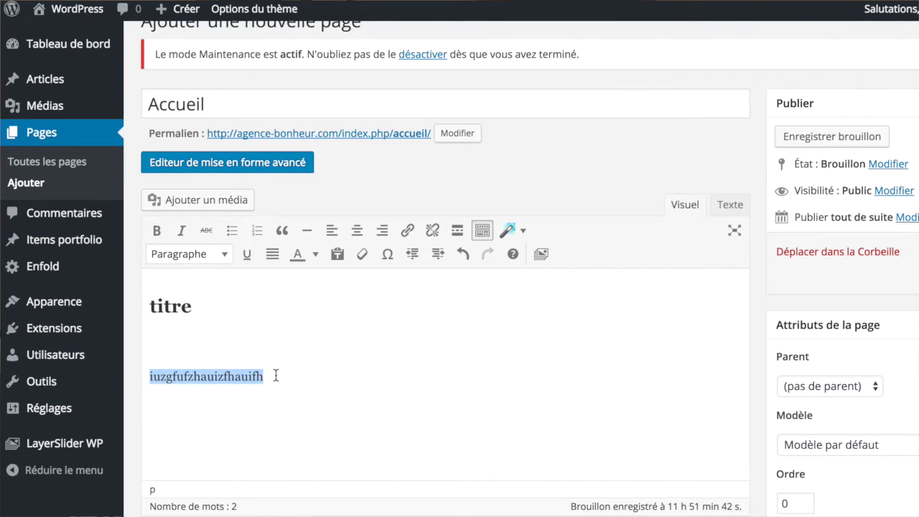
left_click(157, 231)
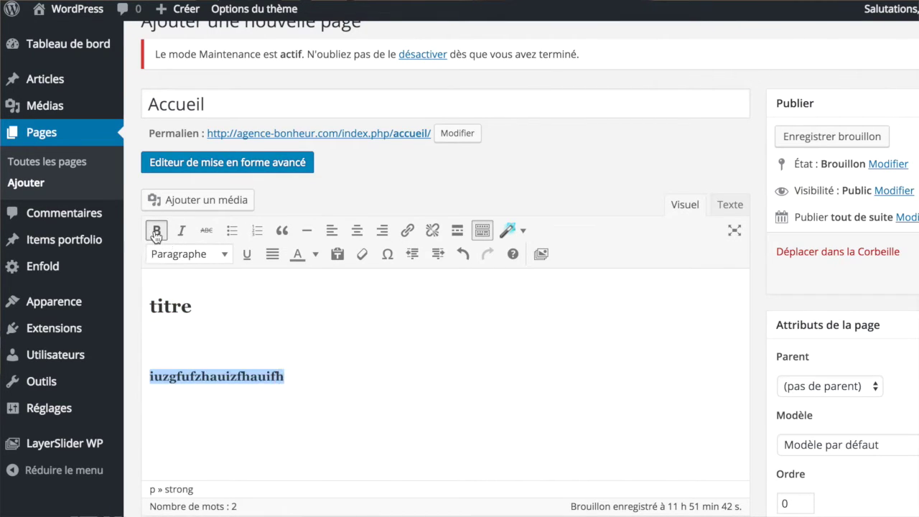
left_click(156, 231)
left_click(181, 230)
left_click(181, 231)
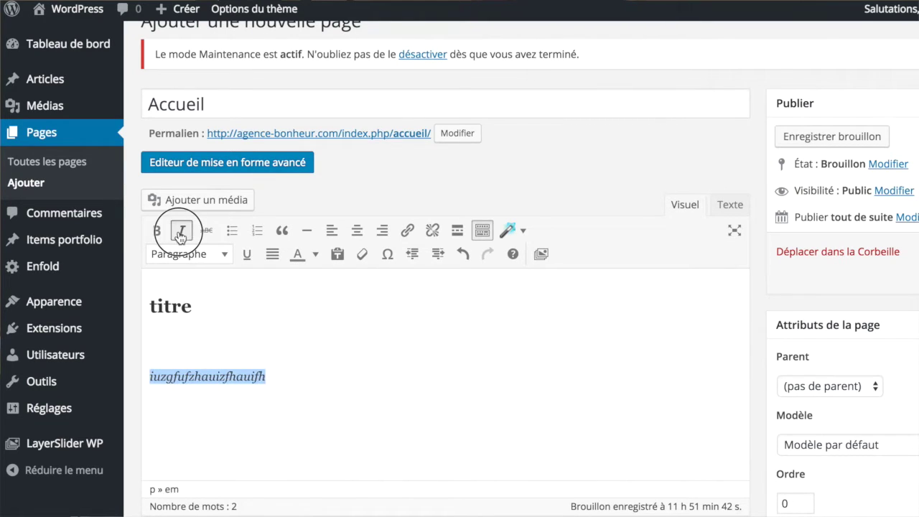
left_click(207, 231)
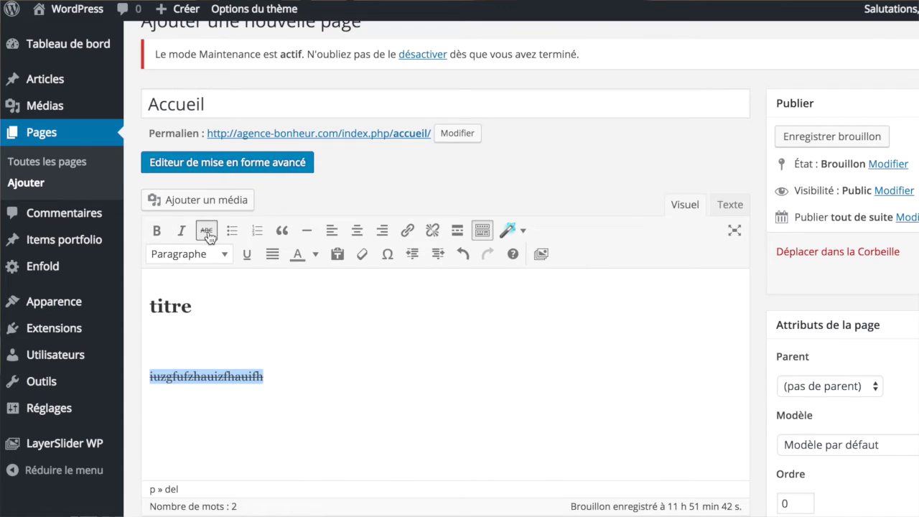
left_click(206, 233)
Step: Try bulleted and numbered list formatting on the body line, removing each list again
left_click(231, 231)
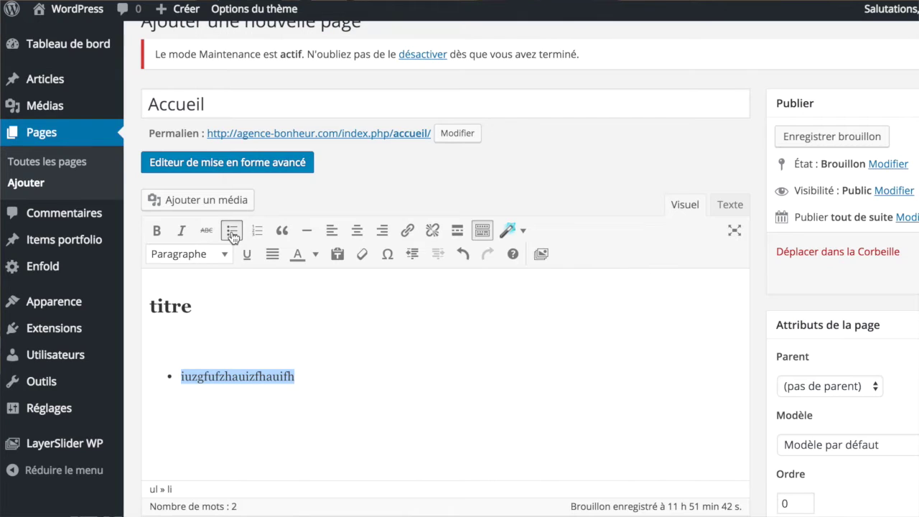
left_click(232, 231)
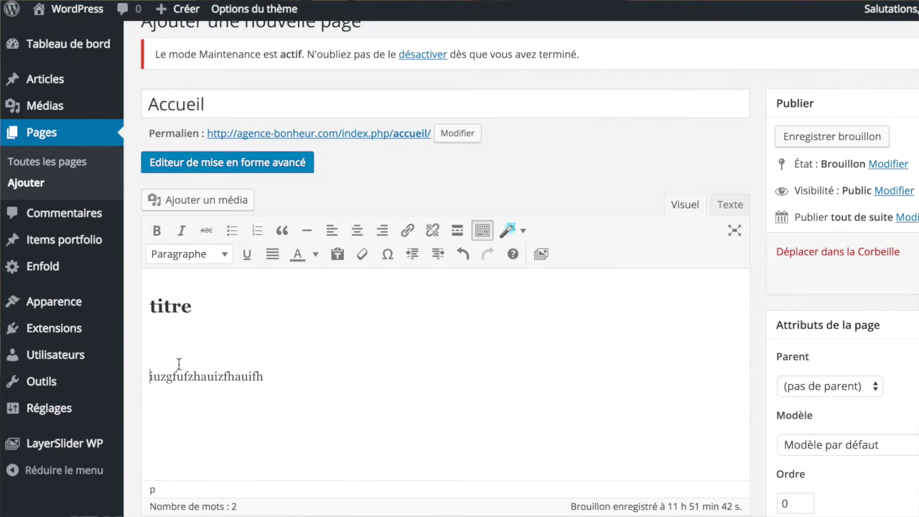
left_click_drag(150, 376, 284, 376)
left_click(256, 228)
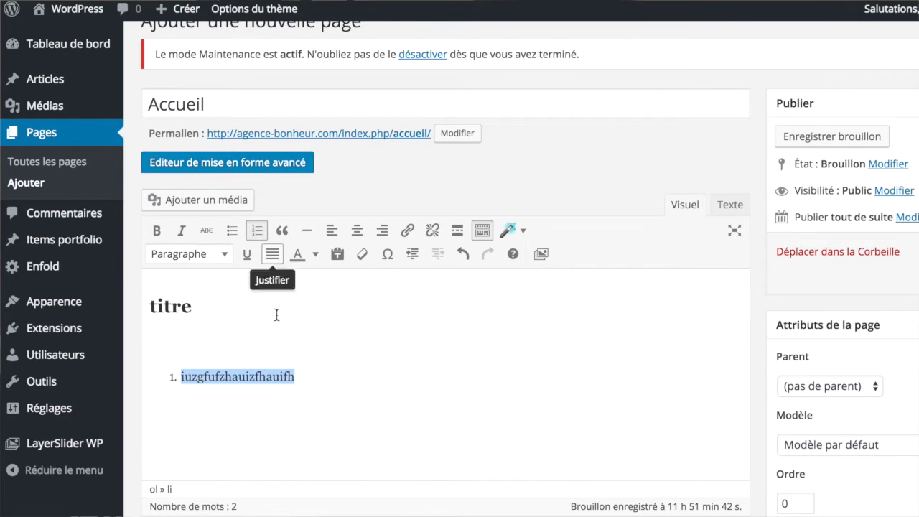
left_click(257, 229)
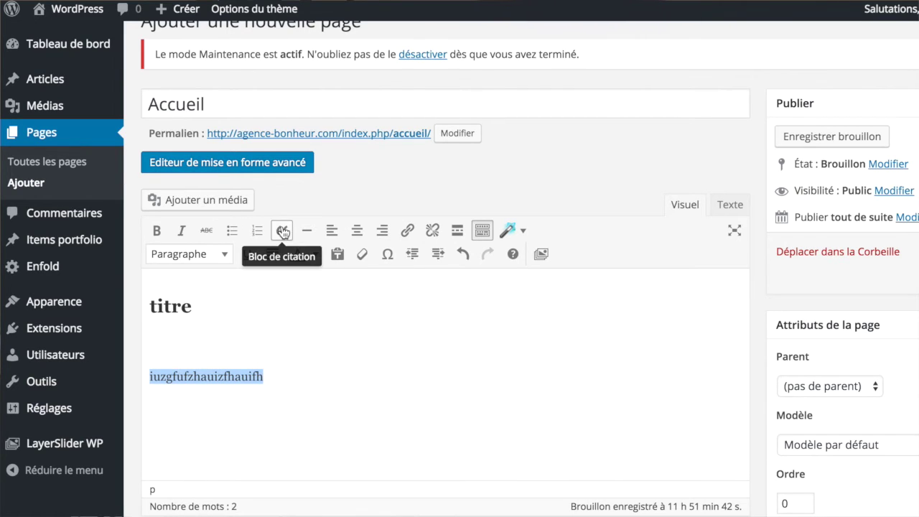
Step: Try block quote formatting and centre and right alignment on the body line, reverting each one
left_click(284, 231)
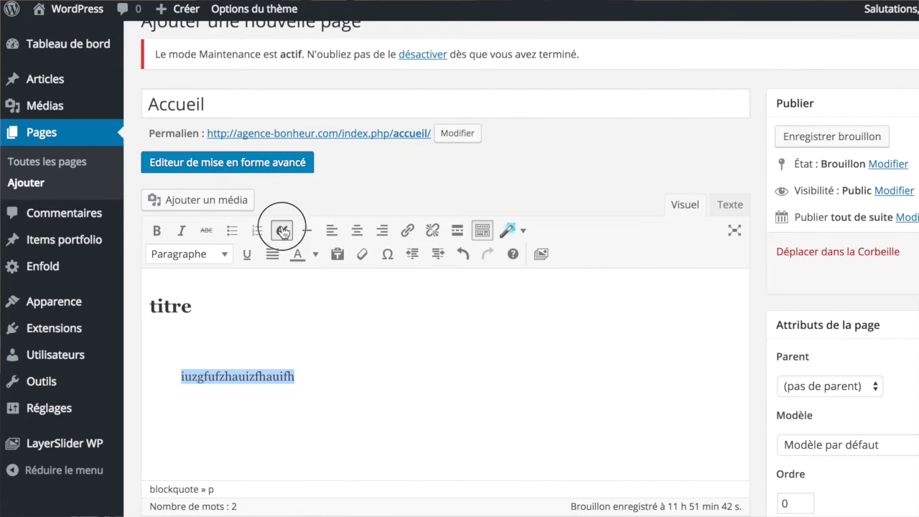
left_click(284, 231)
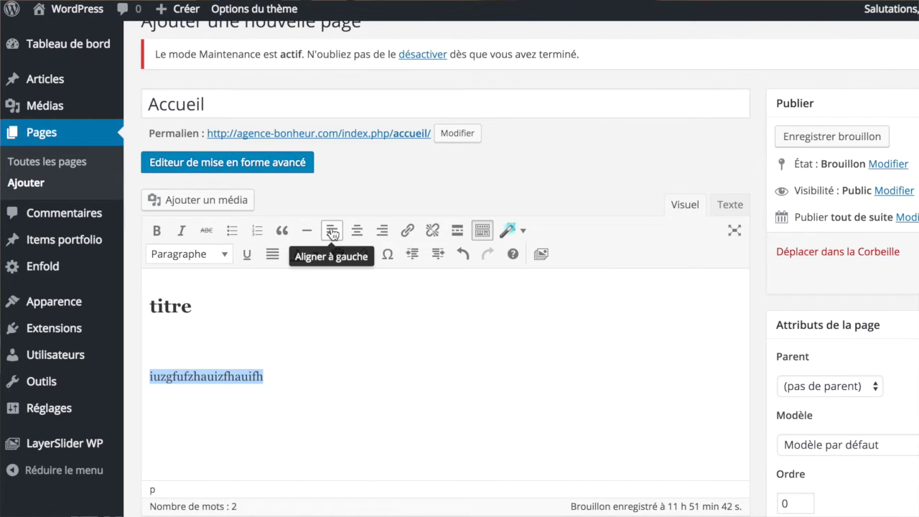
left_click(358, 231)
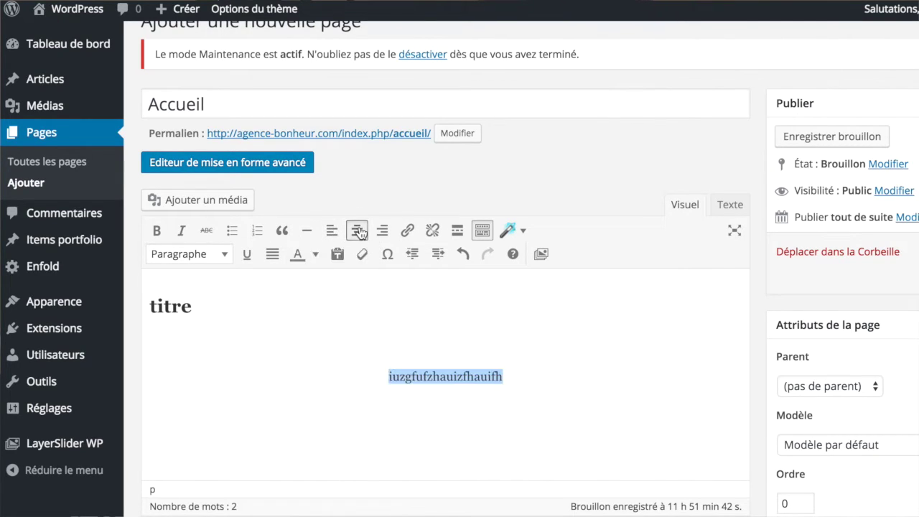
left_click(360, 233)
left_click(383, 230)
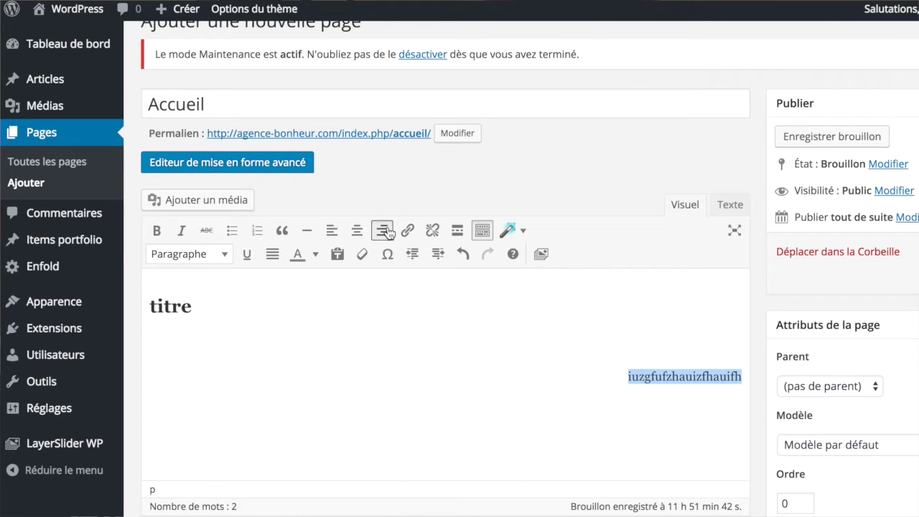
left_click(384, 231)
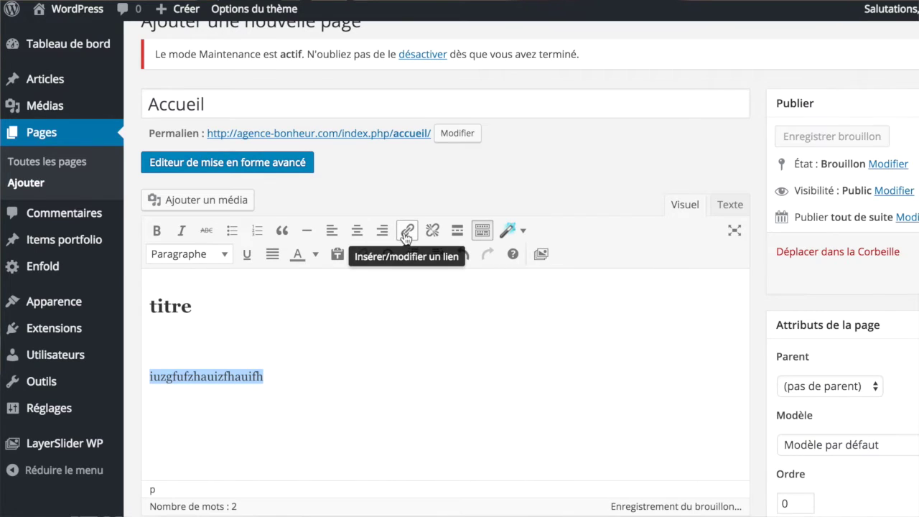
Step: View the link settings for the selected body line without adding a link
left_click(406, 231)
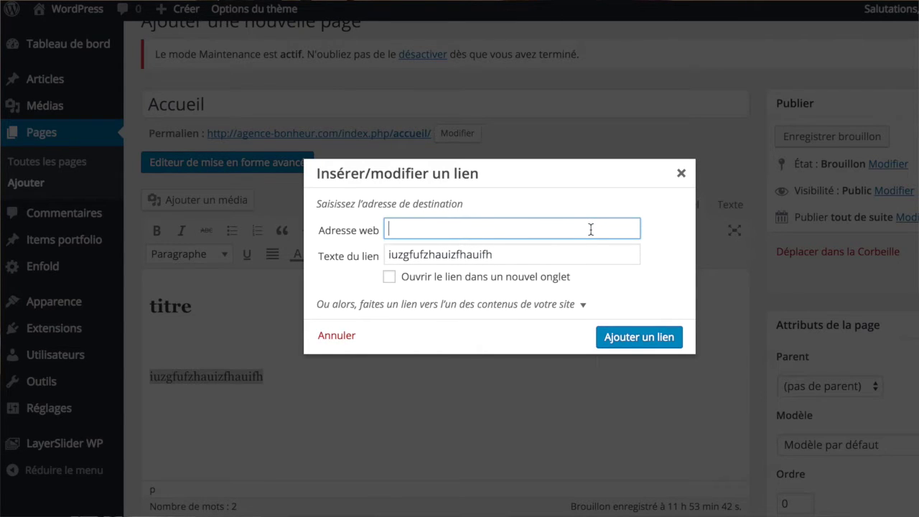
left_click(682, 174)
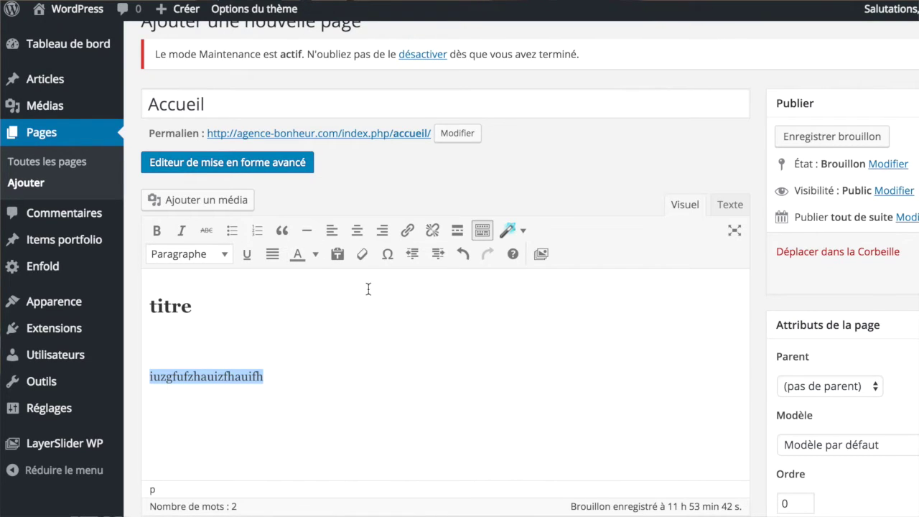
Step: Try increasing and decreasing the indent of the body line, and deselect the text
left_click(437, 255)
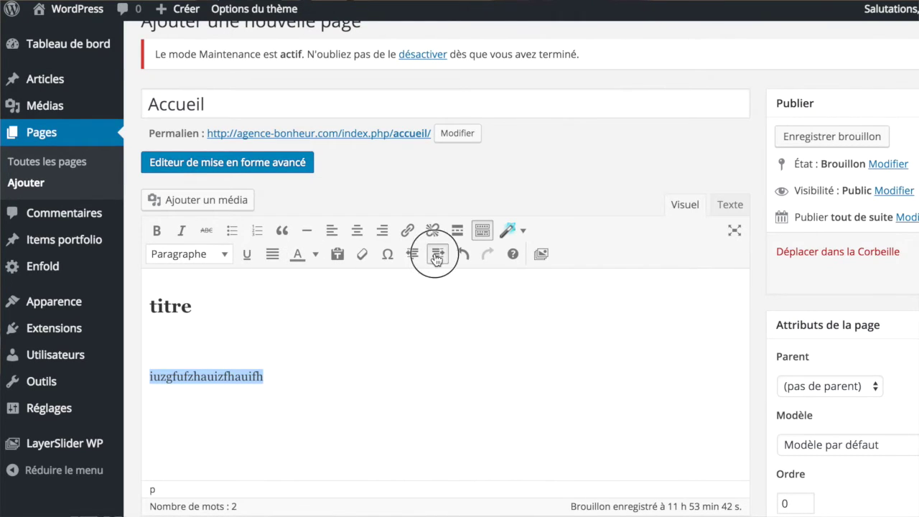
left_click(437, 254)
left_click(408, 256)
left_click(409, 255)
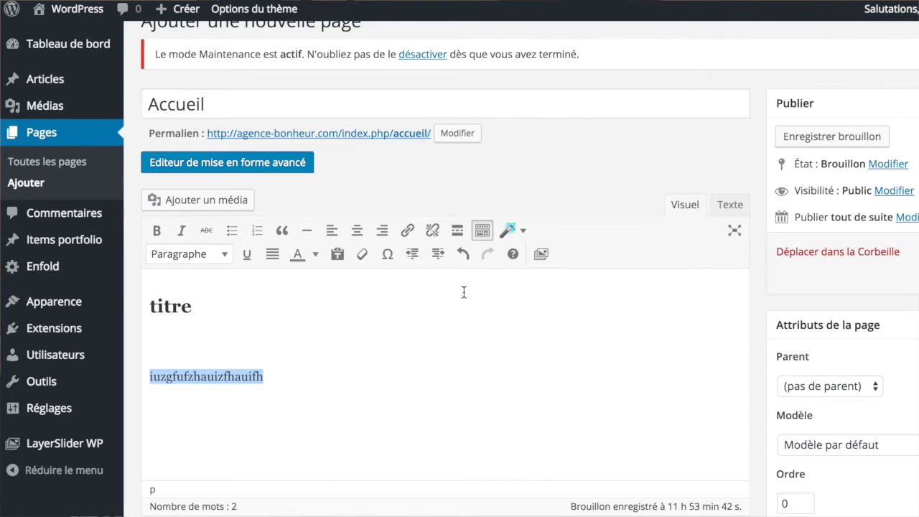
left_click(418, 336)
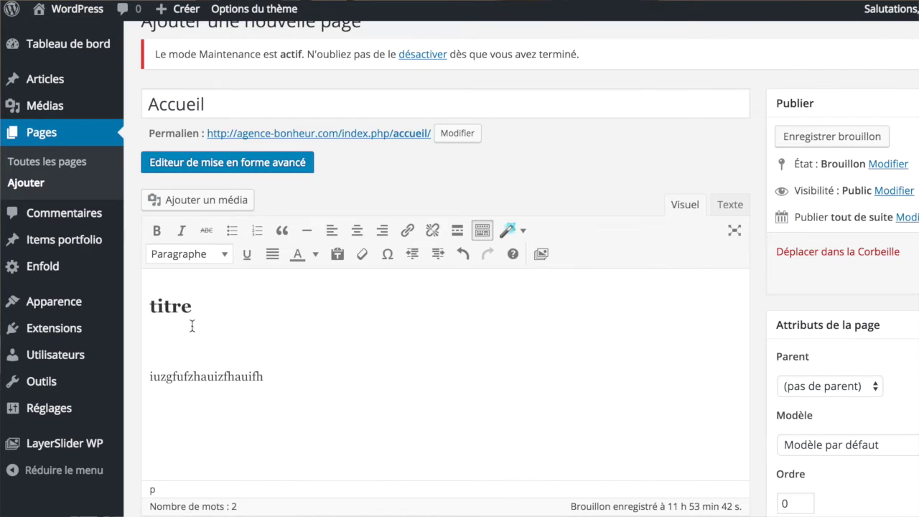
Step: View the file upload options for inserting media into the page without adding a file
left_click(200, 202)
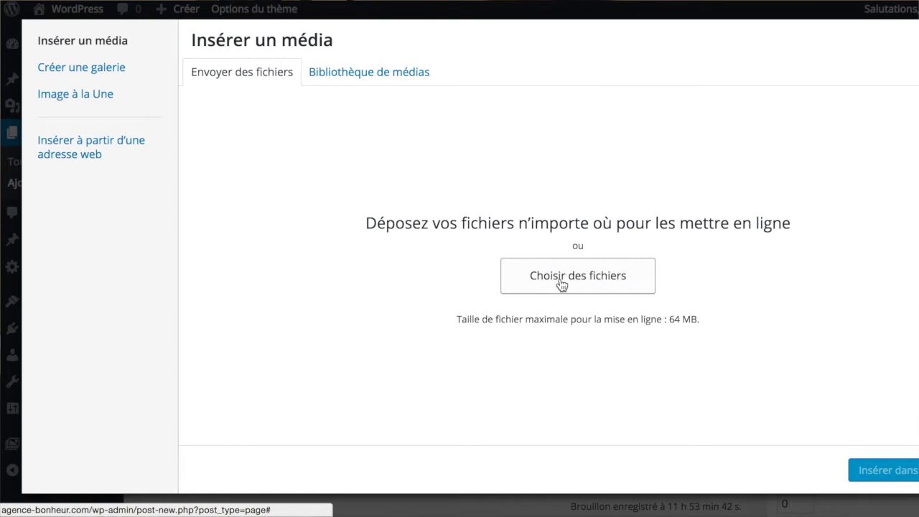
key("Escape")
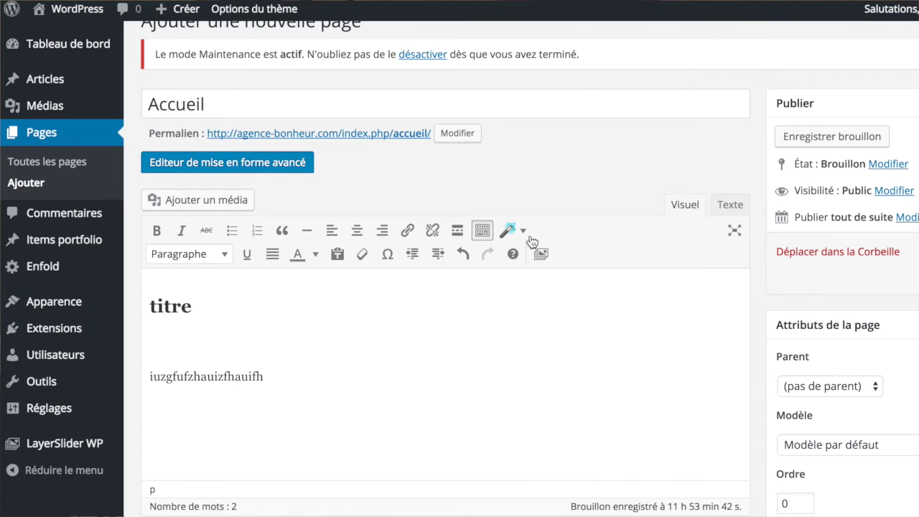
Step: Delete all the sample text from the body of the Accueil page
left_click(208, 335)
left_click_drag(146, 299, 308, 400)
key("BackSpace")
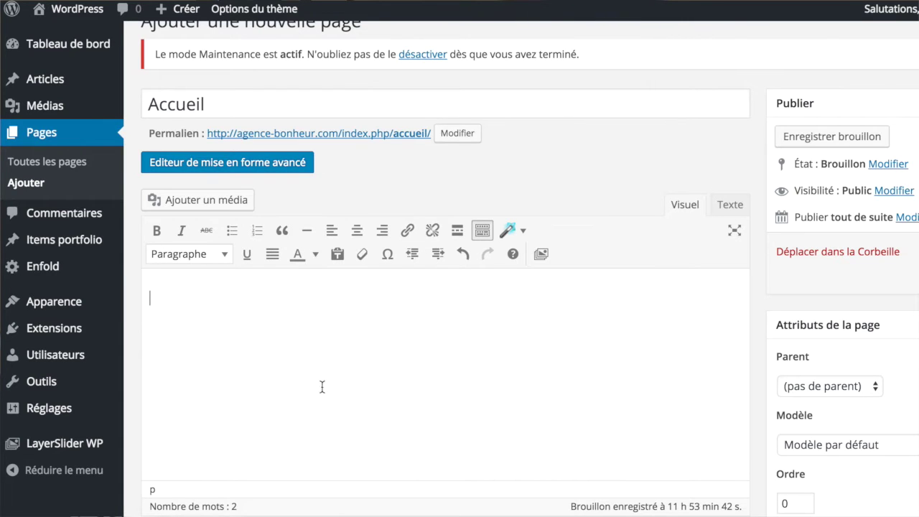
scroll(759, 237, "up", 1)
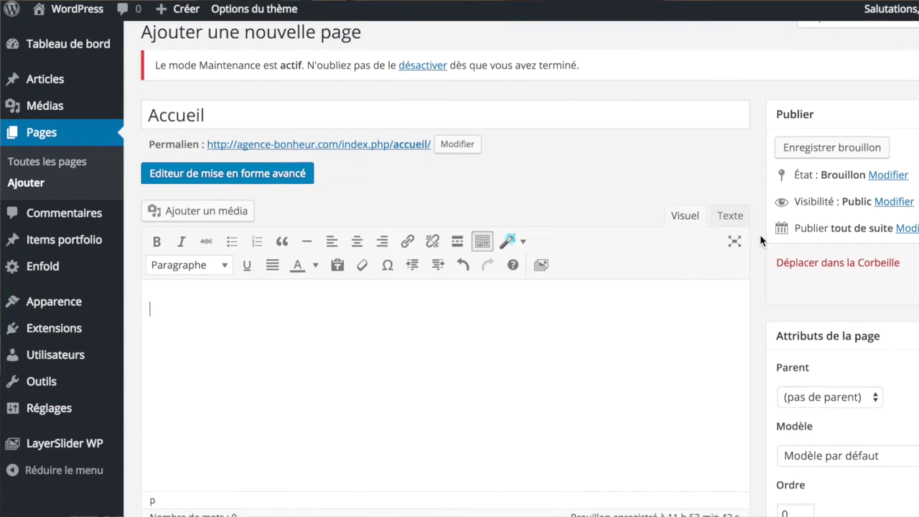
scroll(759, 234, "down", 1)
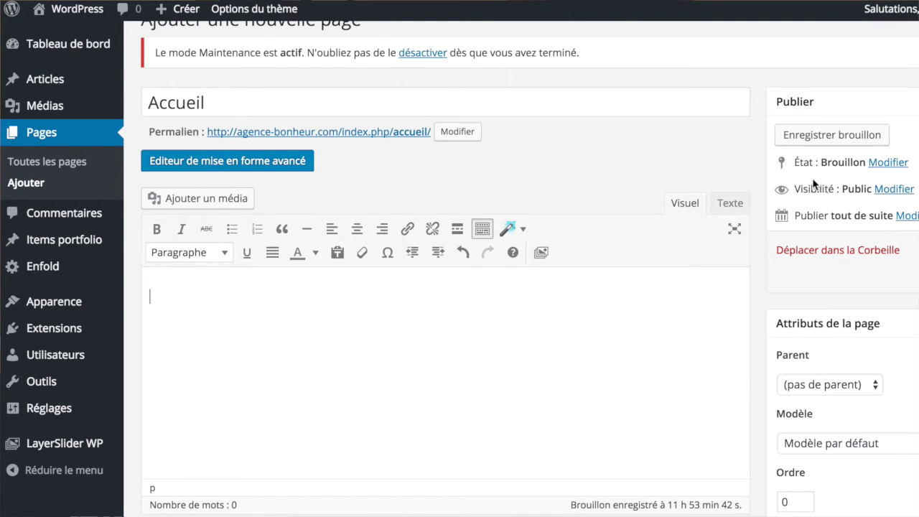
Step: Try the password-protected and private visibility options for the Accueil page, and confirm Public visibility
left_click(888, 191)
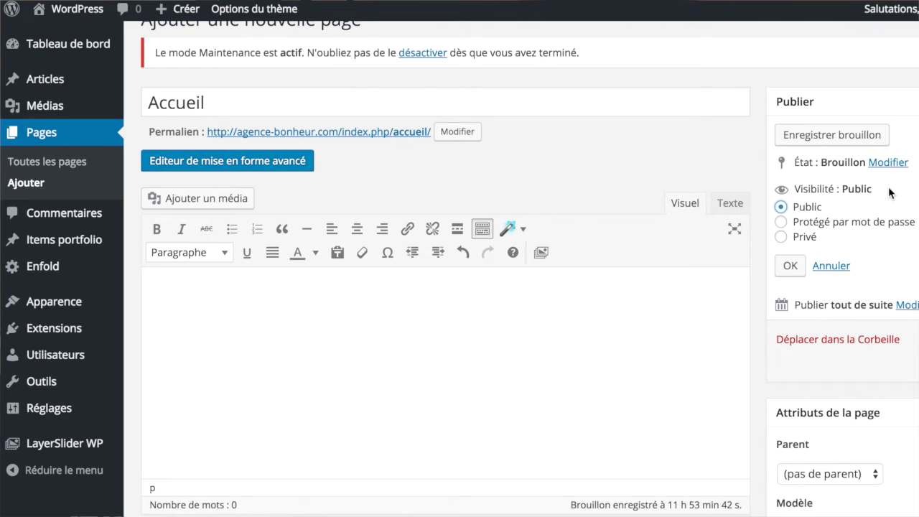
left_click(781, 222)
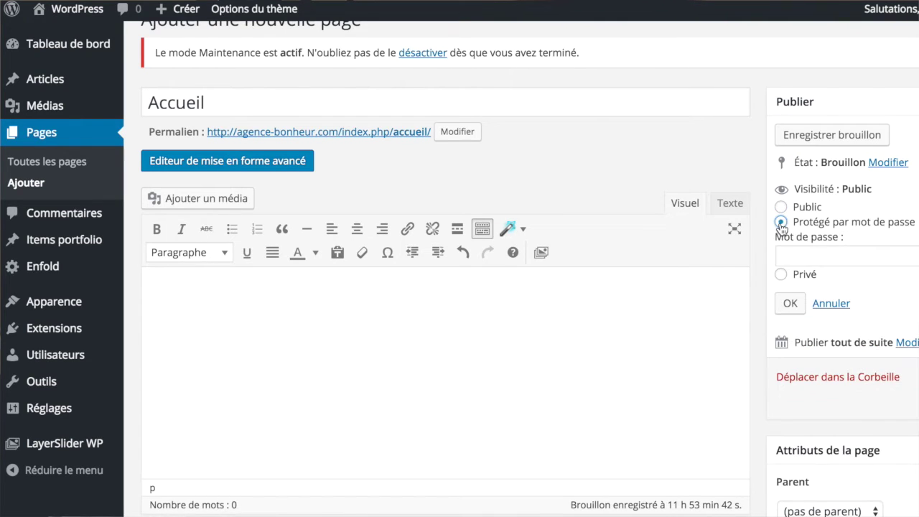
left_click(780, 275)
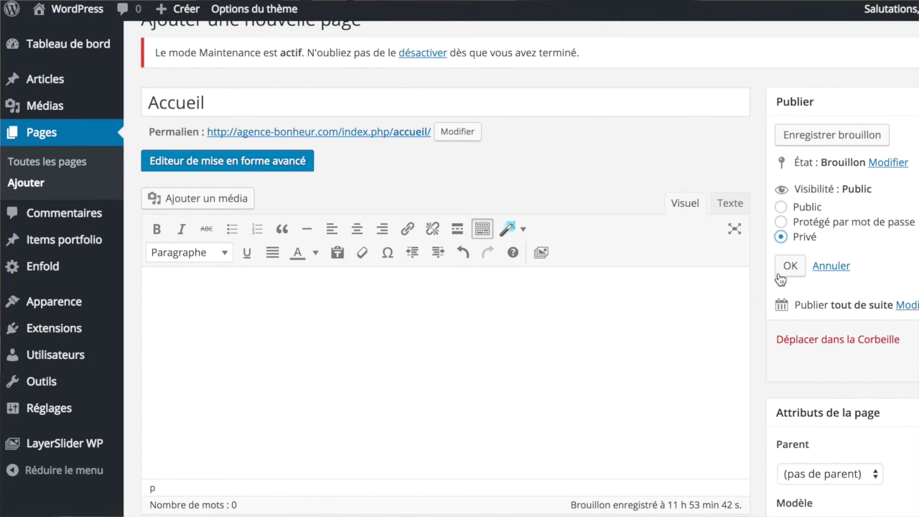
left_click(782, 209)
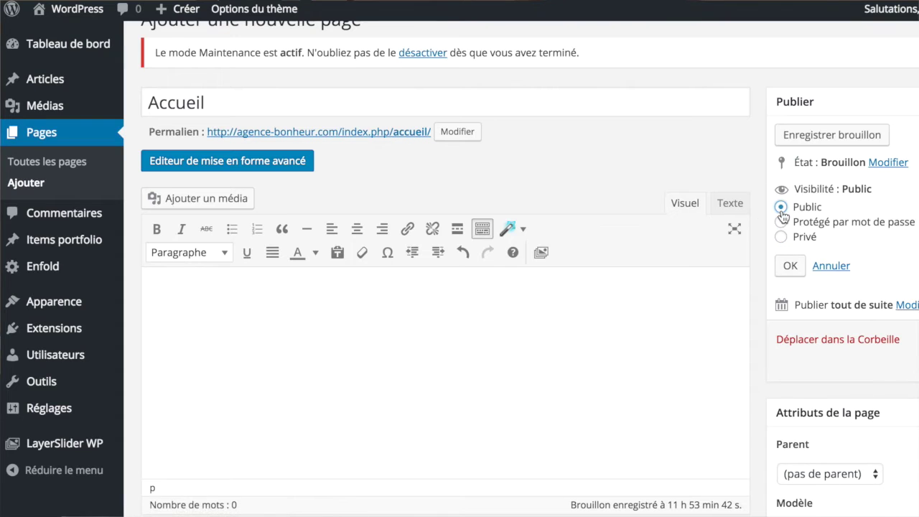
left_click(789, 264)
Step: Publish the Accueil page and open the list of all pages
scroll(903, 237, "down", 1)
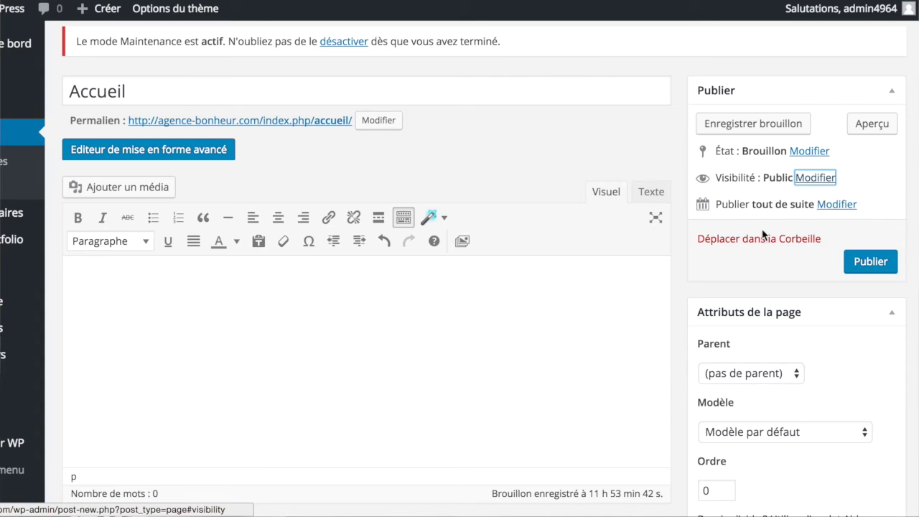
left_click(867, 262)
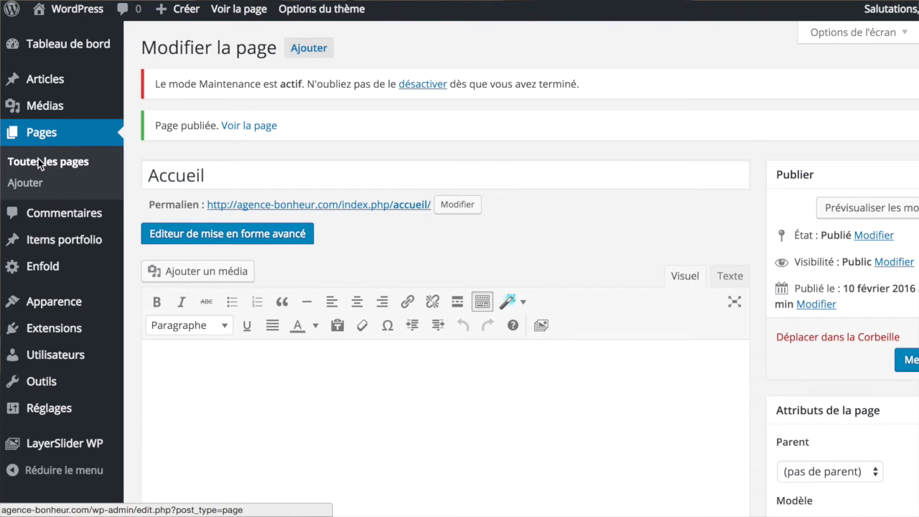
left_click(39, 164)
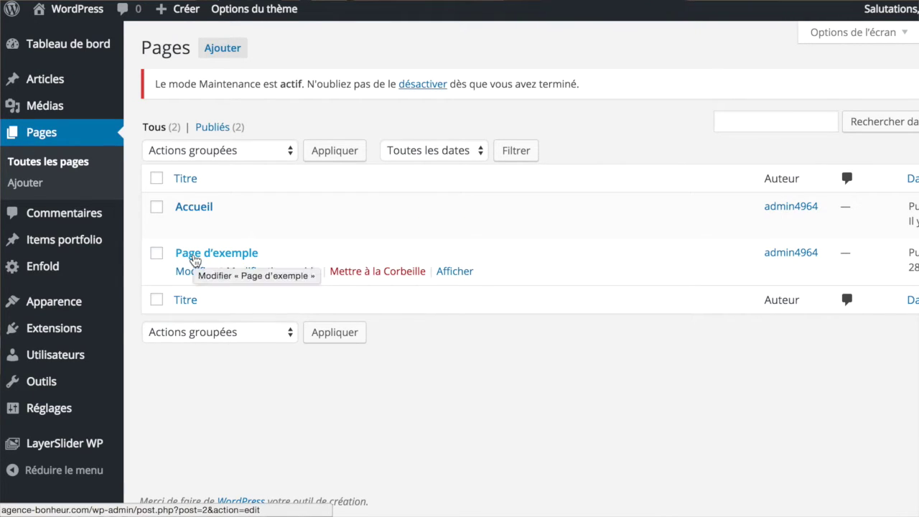
Step: Move "Page d'exemple" to the trash and delete it permanently from there
left_click(157, 254)
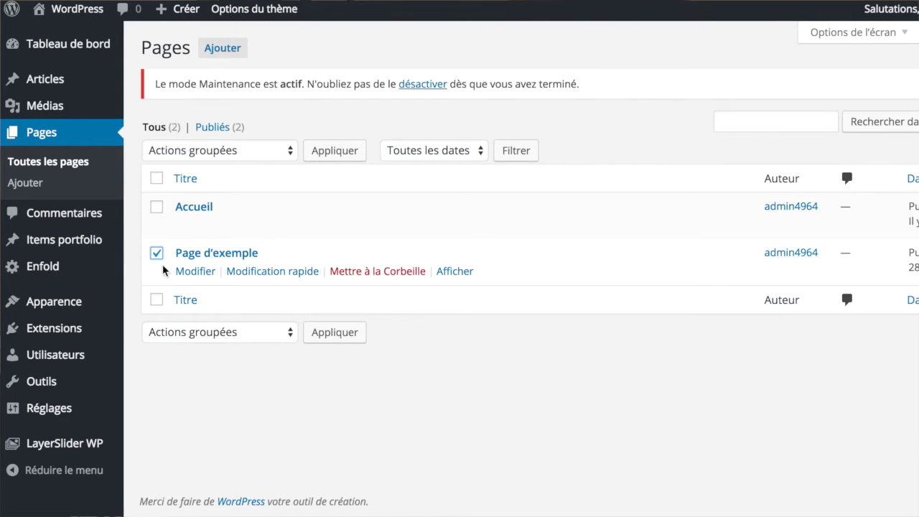
left_click(364, 276)
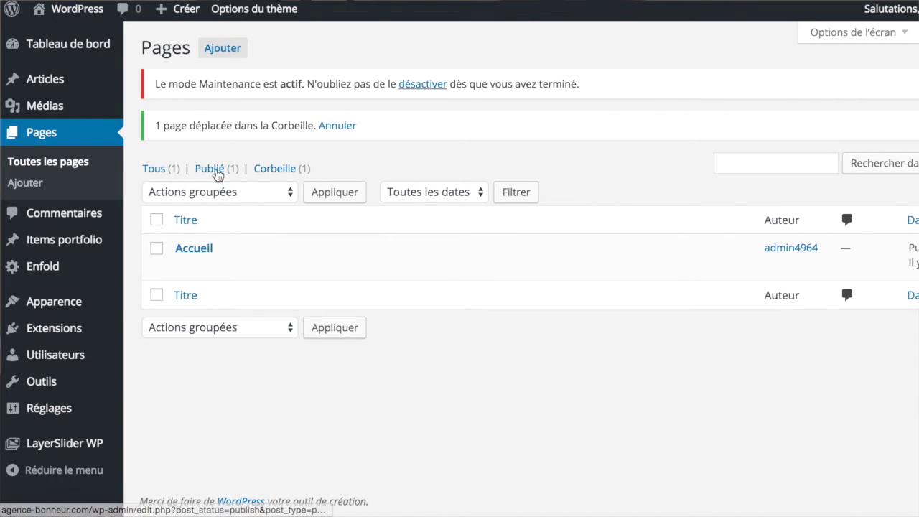
left_click(285, 170)
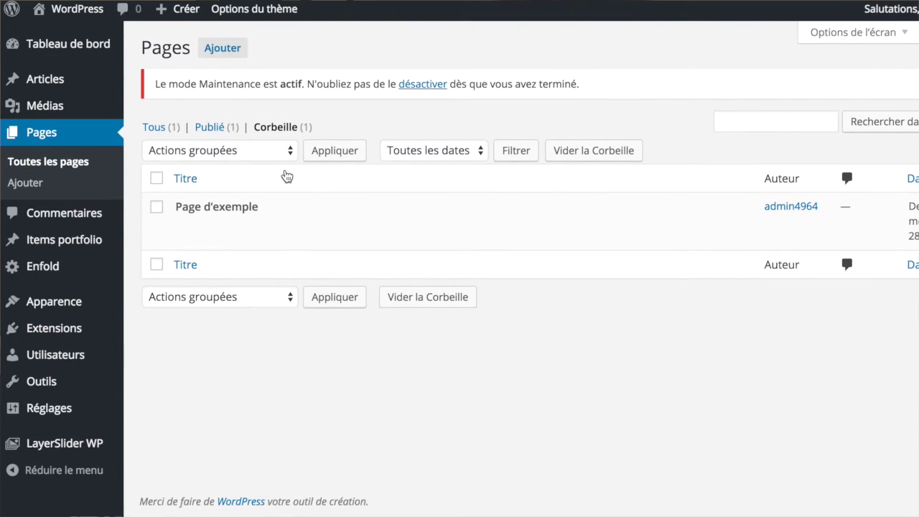
left_click(155, 179)
mouse_move(170, 225)
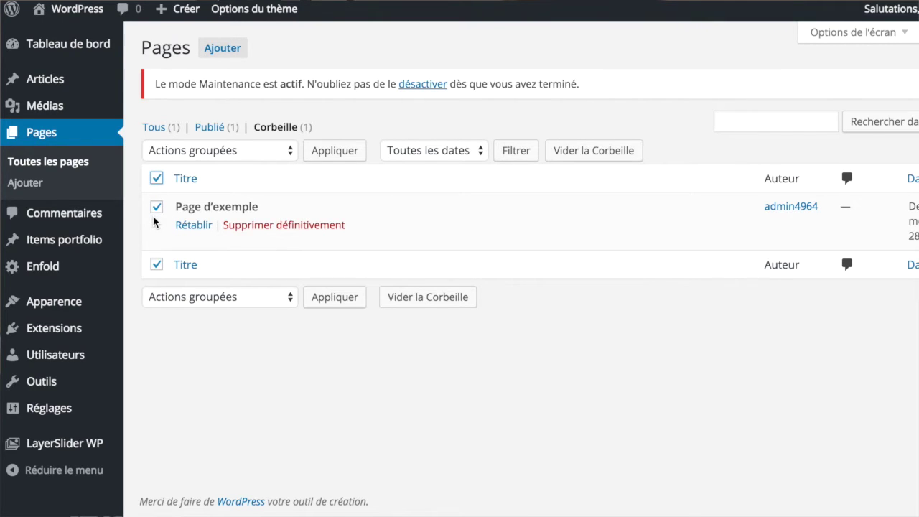
left_click(271, 226)
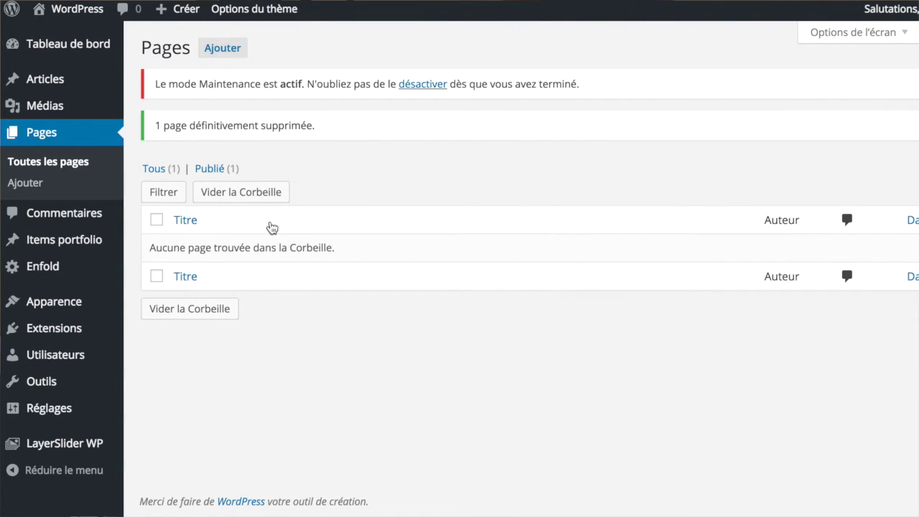
Step: Add a new page titled "Mentions légales" with an empty body and publish it
left_click(64, 163)
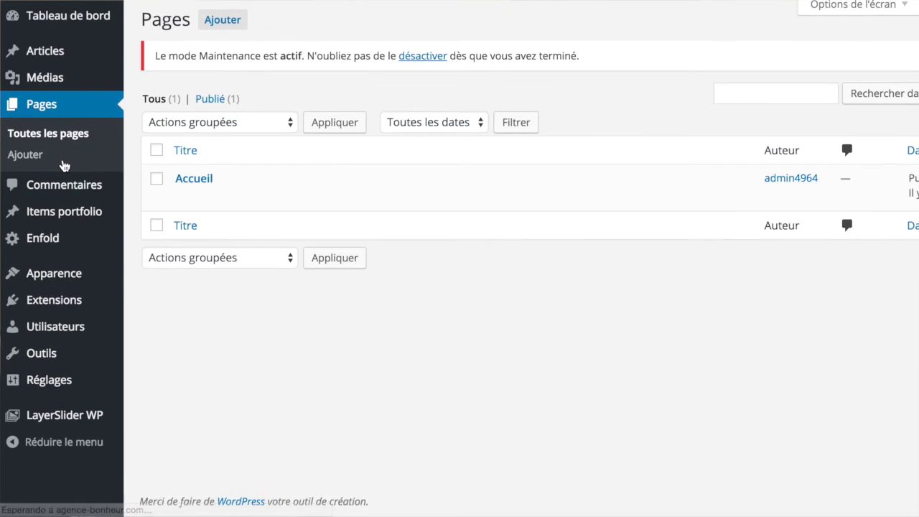
mouse_move(180, 214)
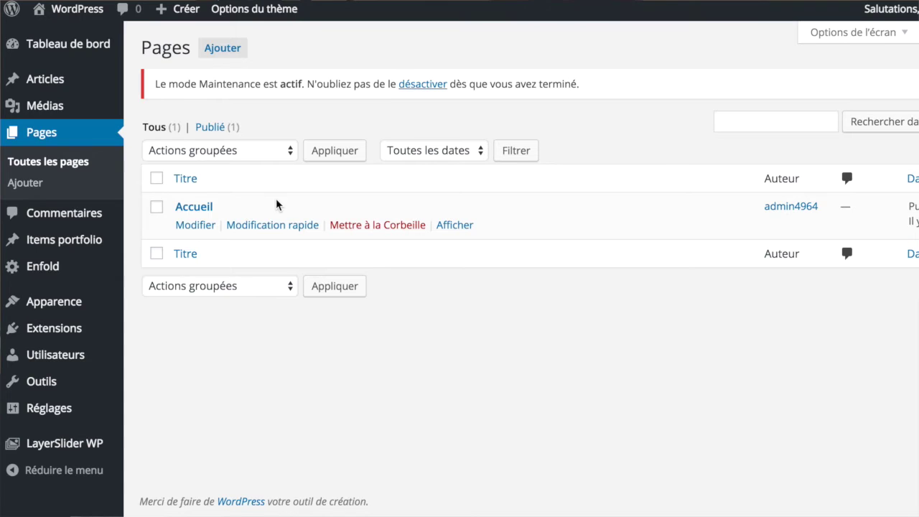
left_click(224, 49)
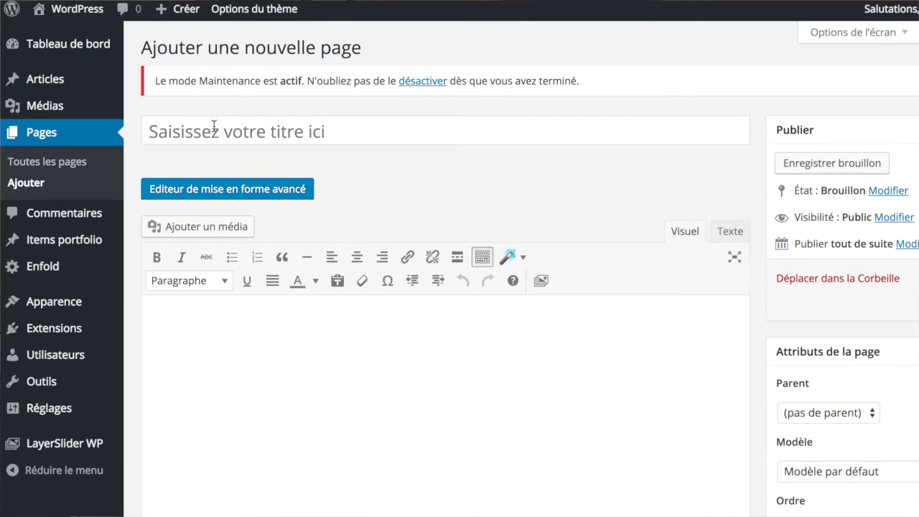
left_click(213, 127)
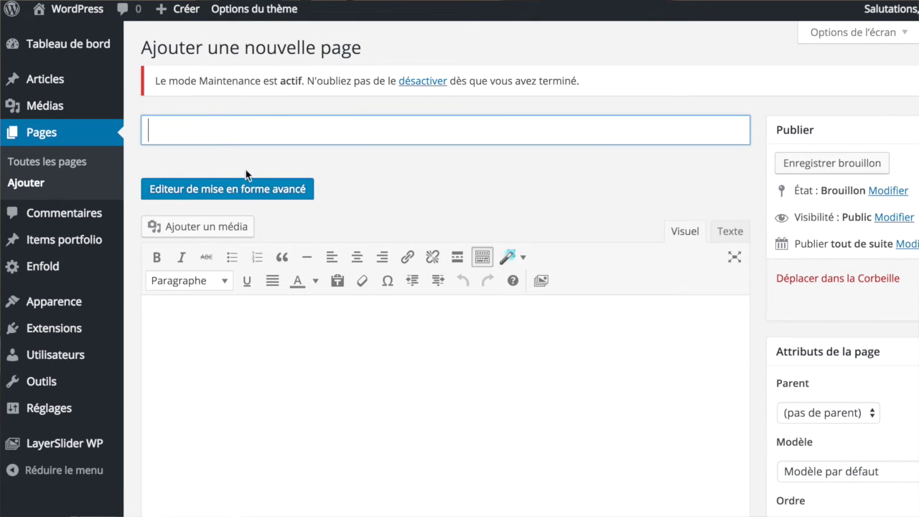
type("Mentions légales")
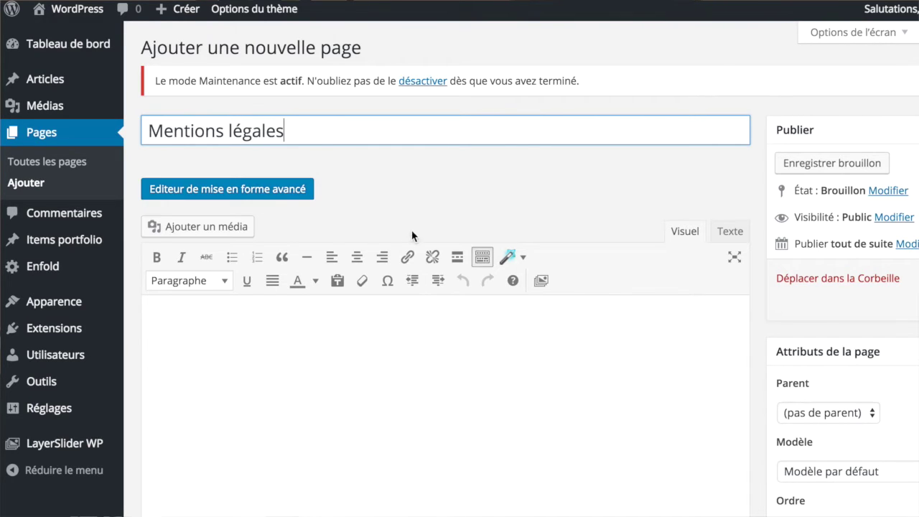
scroll(529, 176, "down", 1)
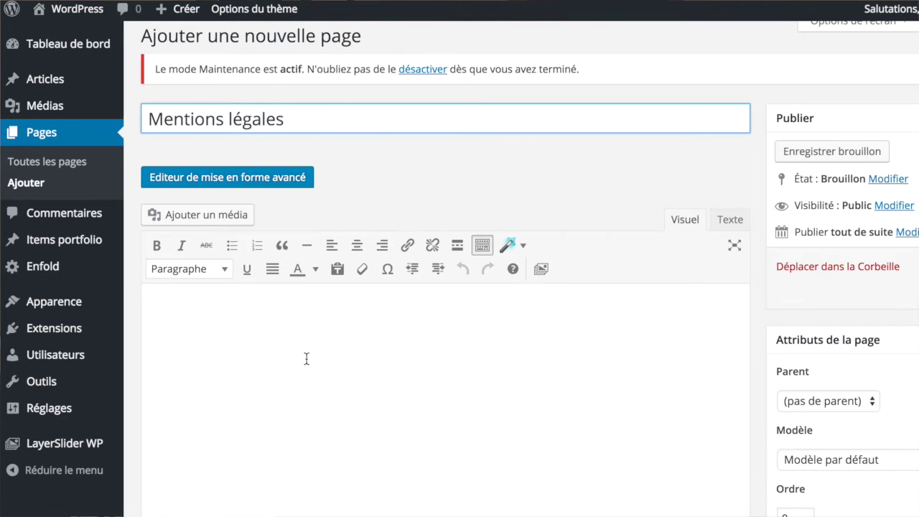
left_click(875, 280)
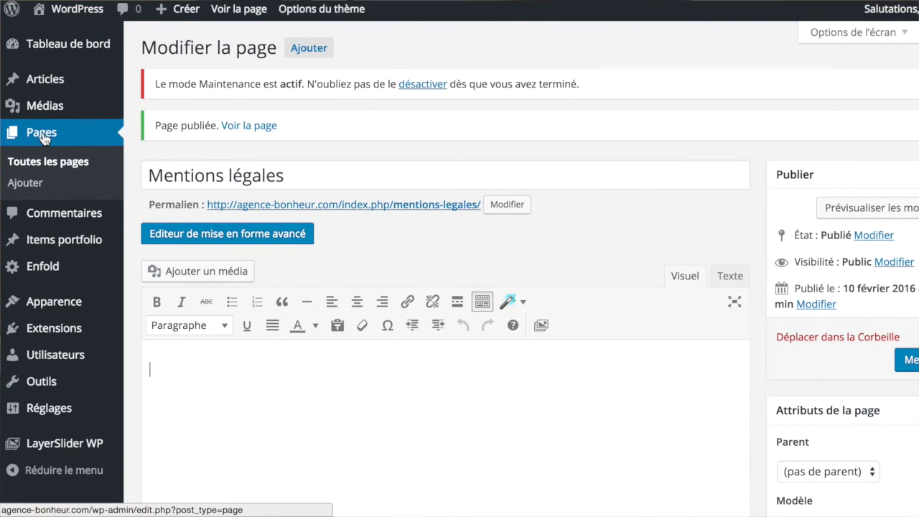
Step: Add and publish a new page titled "Contact", and return to the list of all pages
left_click(43, 138)
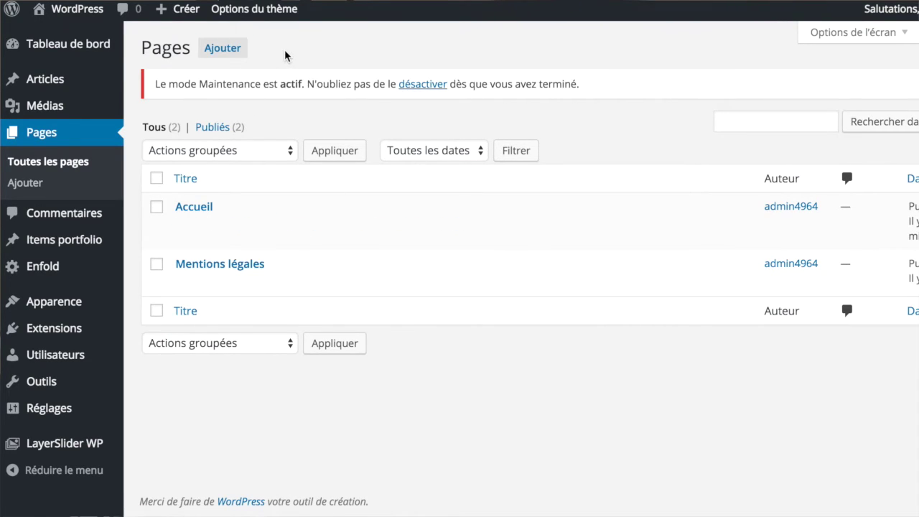
left_click(223, 49)
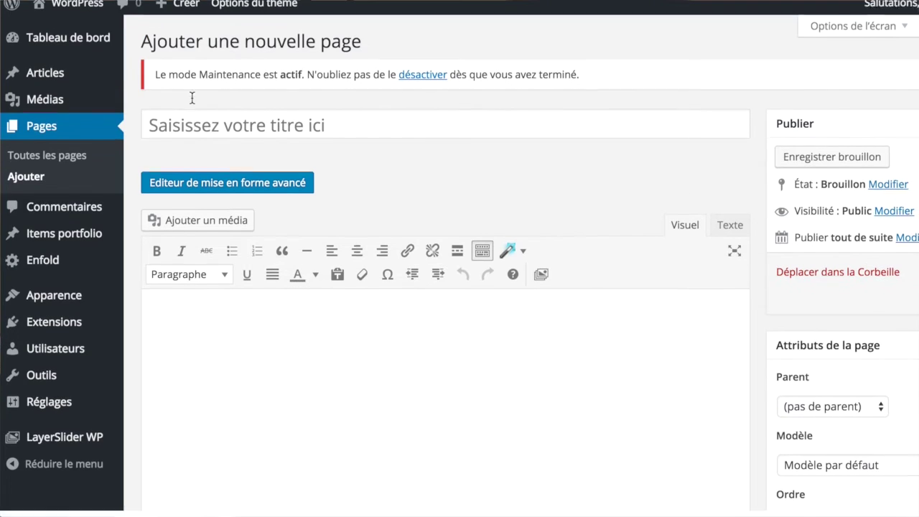
left_click(189, 125)
type("C")
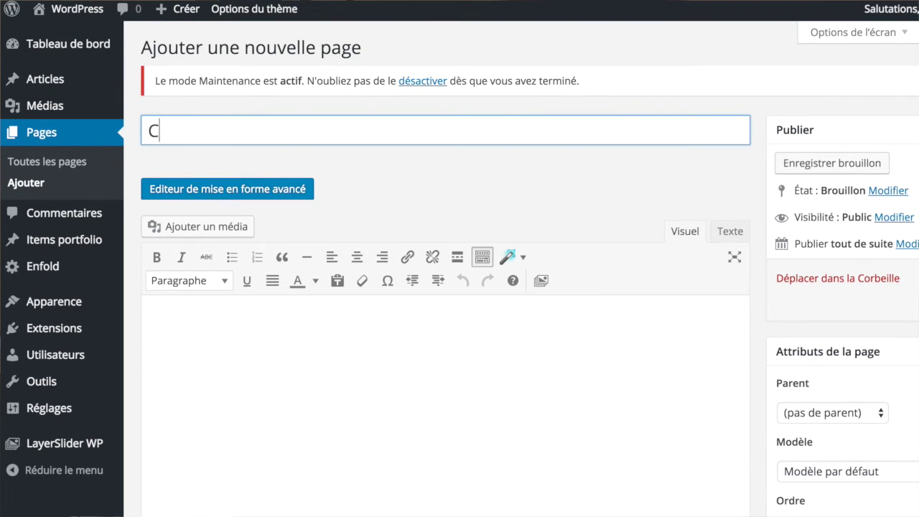
type("ontact")
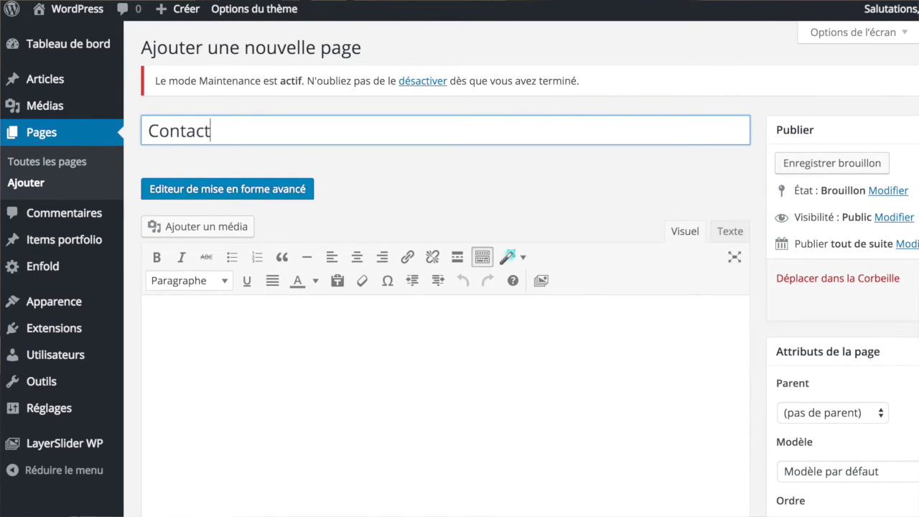
left_click(864, 300)
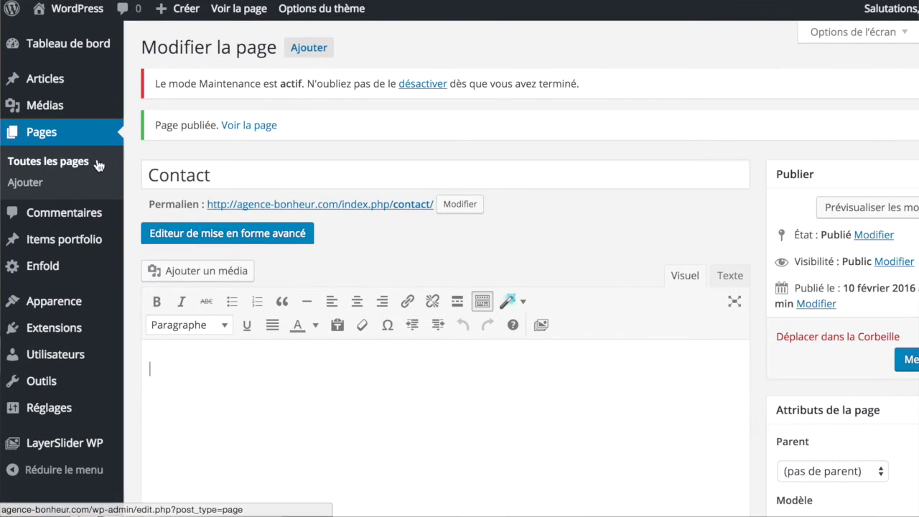
left_click(86, 164)
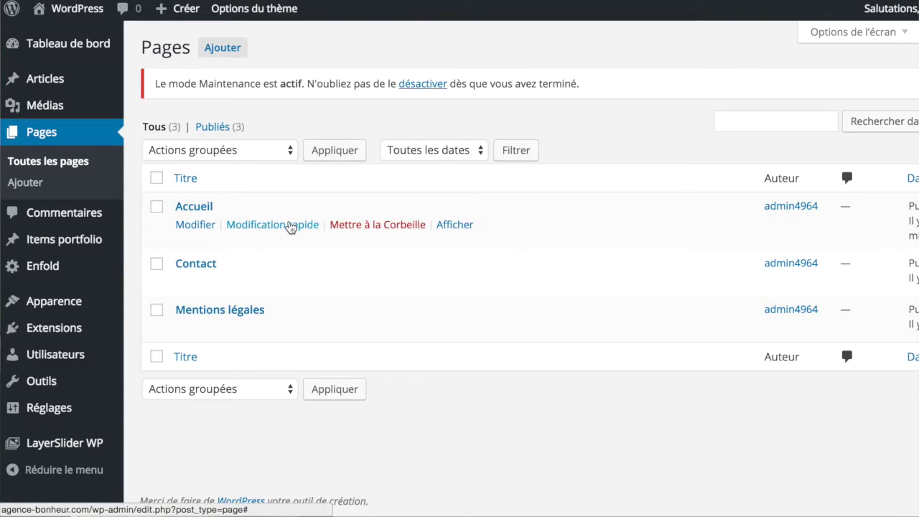
Step: In the reading settings, make the home page display a static page, choose Accueil as that page and save the changes
mouse_move(97, 250)
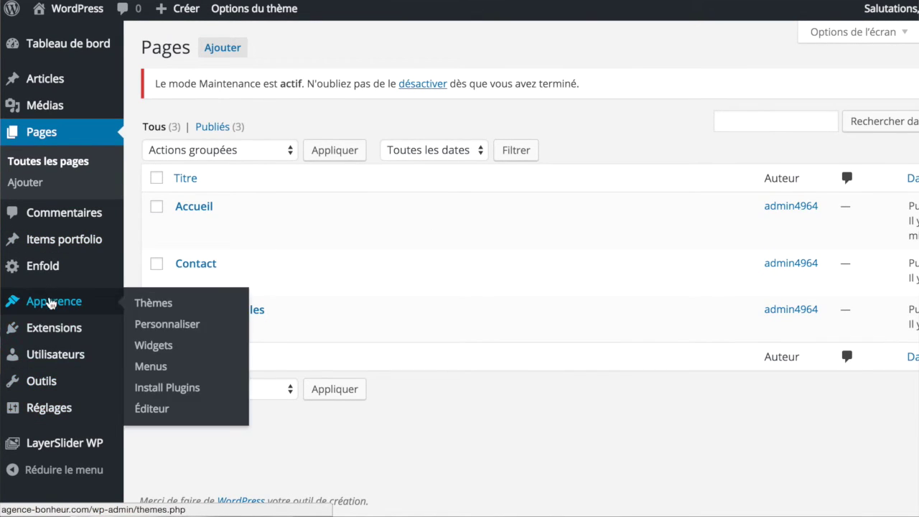
mouse_move(52, 415)
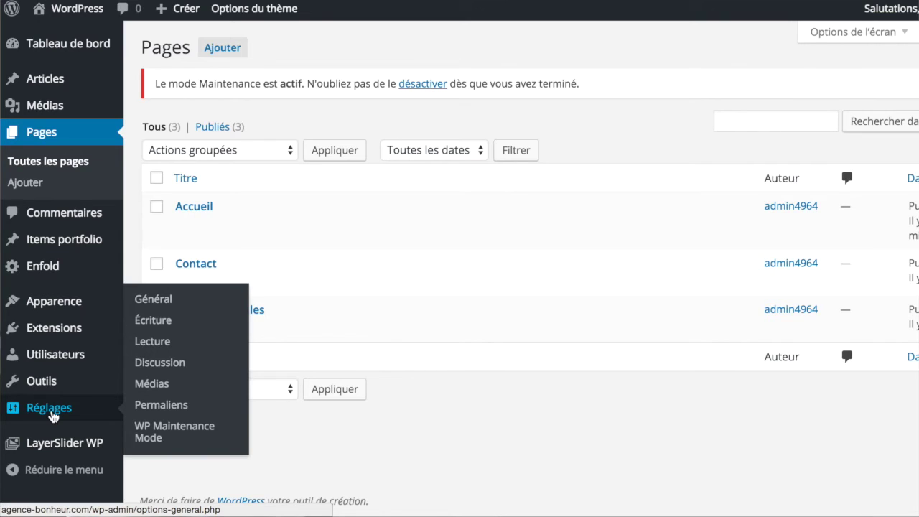
left_click(169, 349)
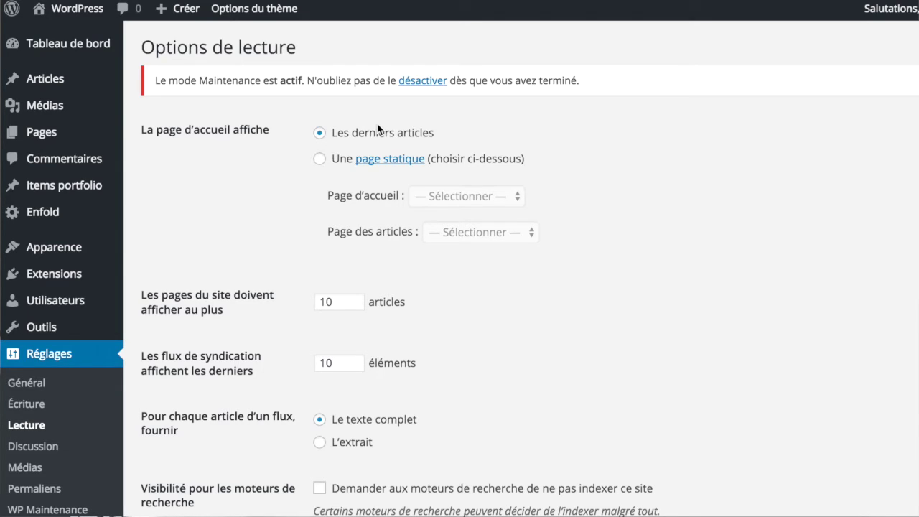
left_click(318, 160)
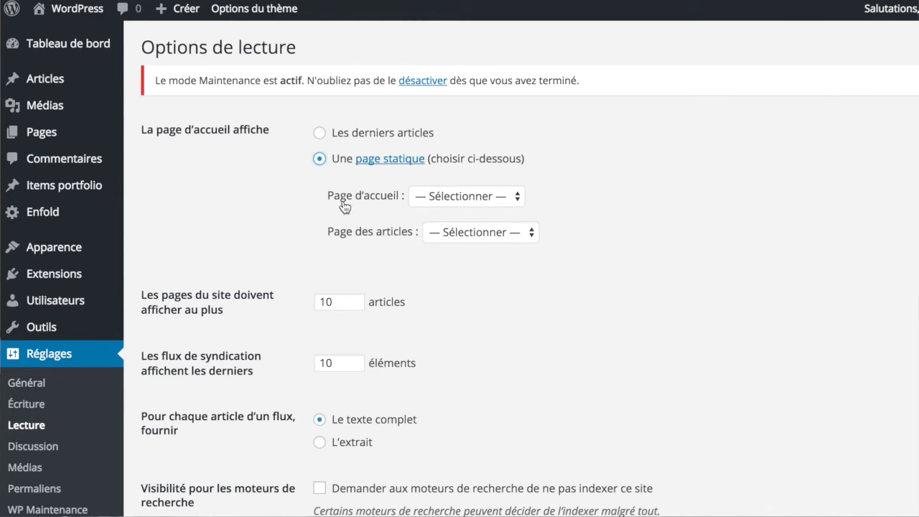
left_click(449, 196)
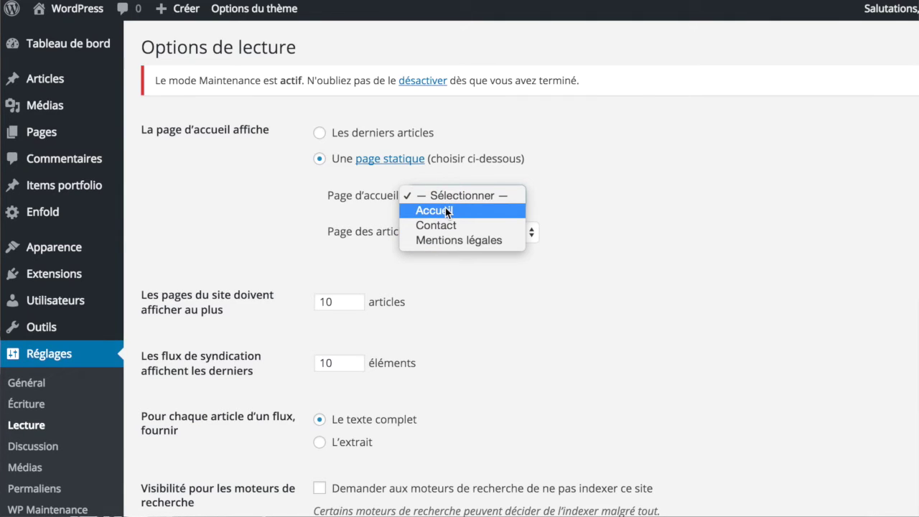
key("Escape")
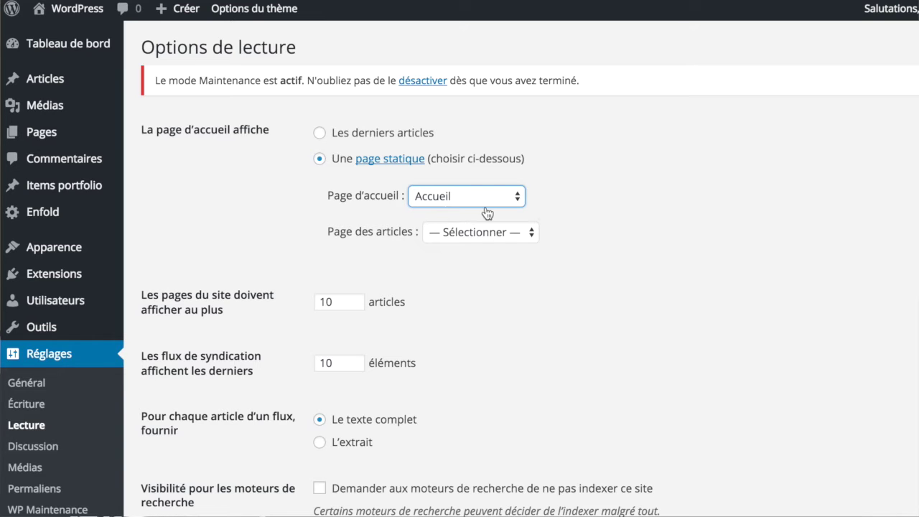
scroll(636, 228, "down", 1)
scroll(637, 228, "down", 4)
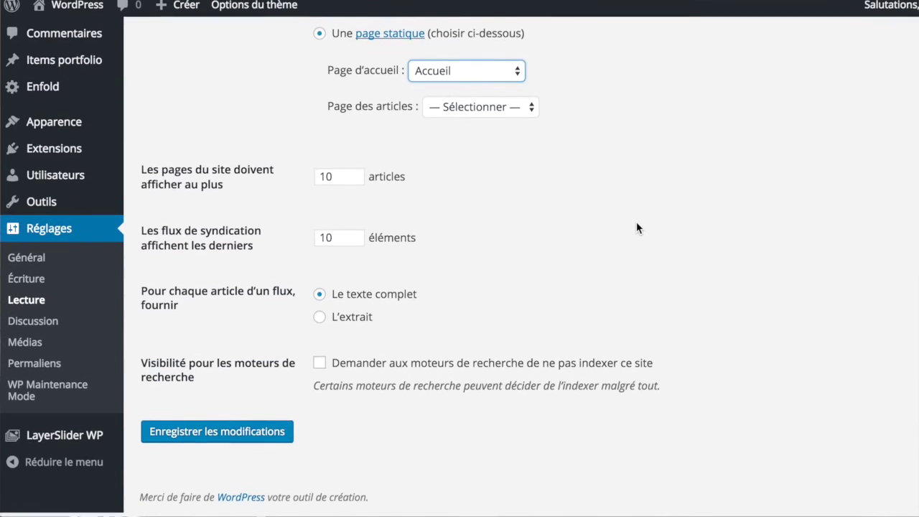
left_click(255, 441)
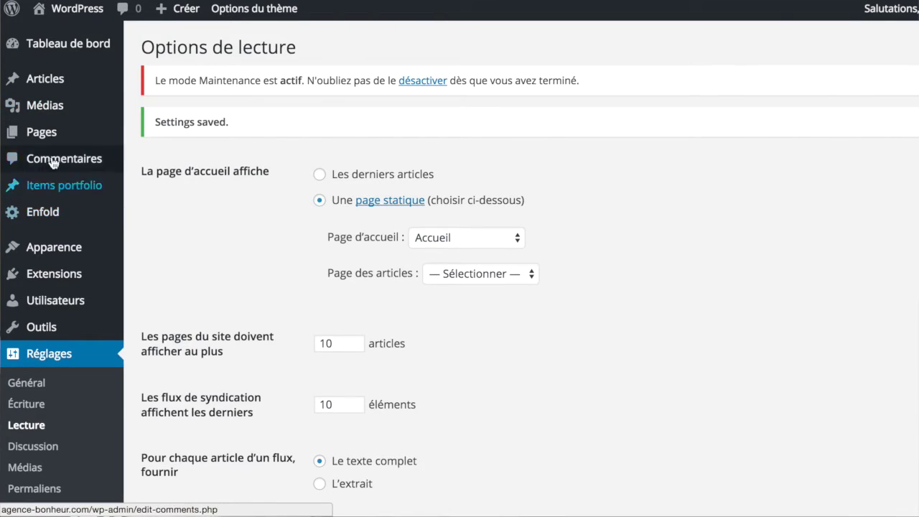
Step: Set the frontpage to Accueil in the Enfold theme options and save all changes
left_click(42, 218)
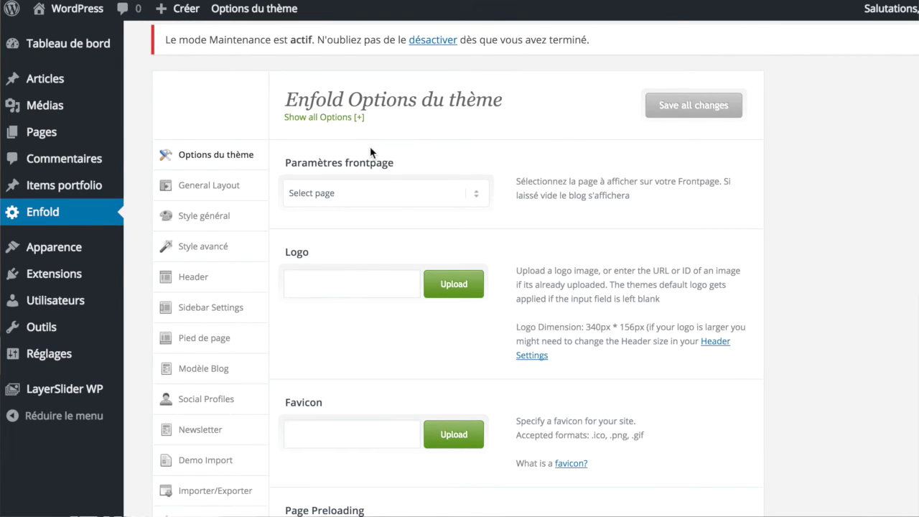
left_click(385, 198)
left_click(350, 208)
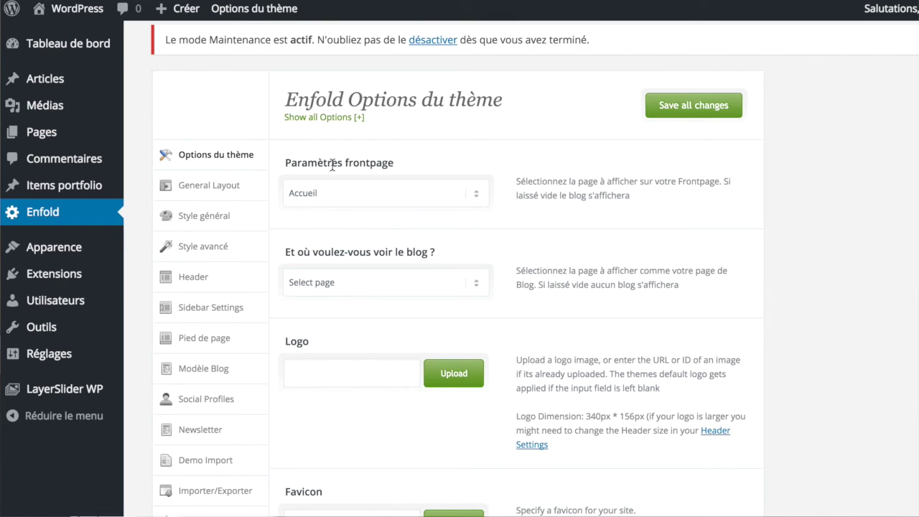
left_click(691, 107)
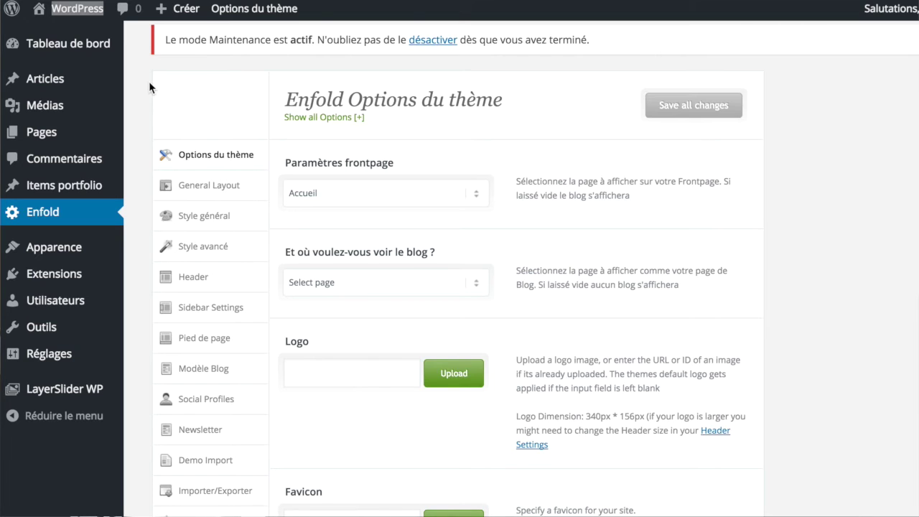
Step: View the live site's home page from the admin area and return to the dashboard
left_click(70, 11)
mouse_move(72, 13)
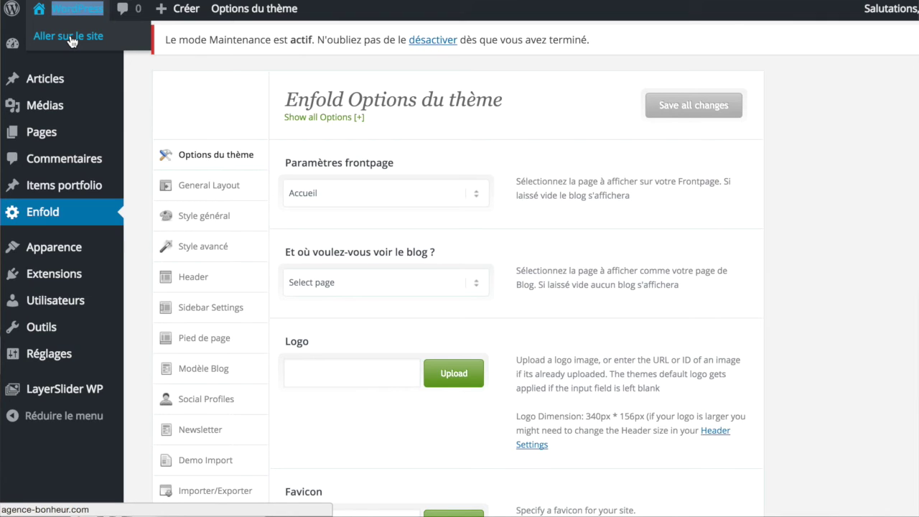
left_click(71, 37)
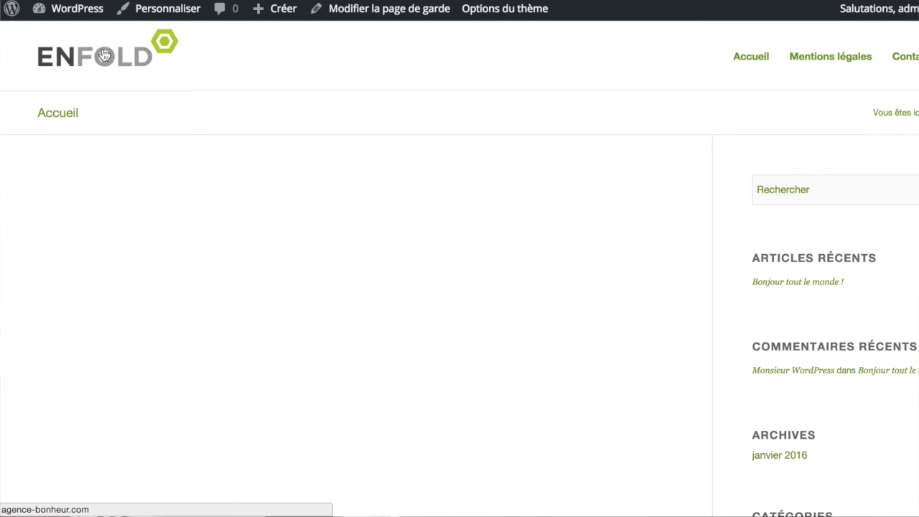
mouse_move(76, 10)
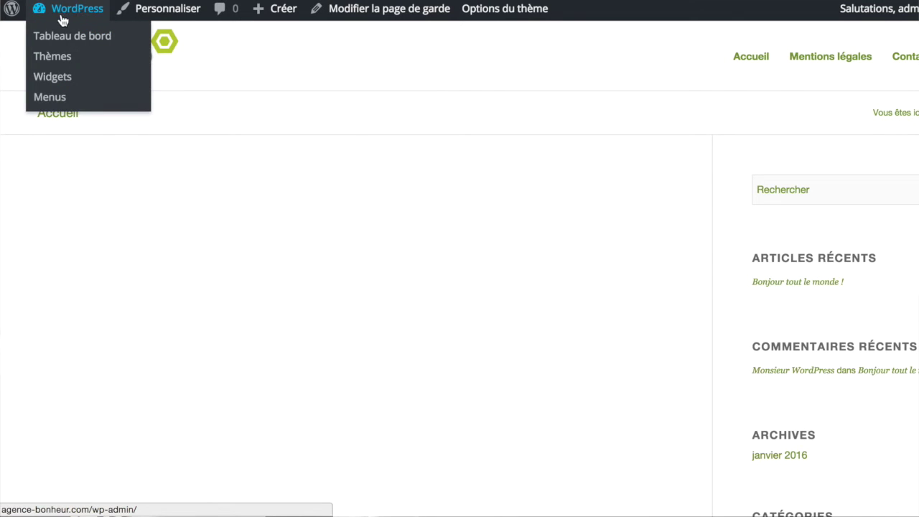
left_click(63, 43)
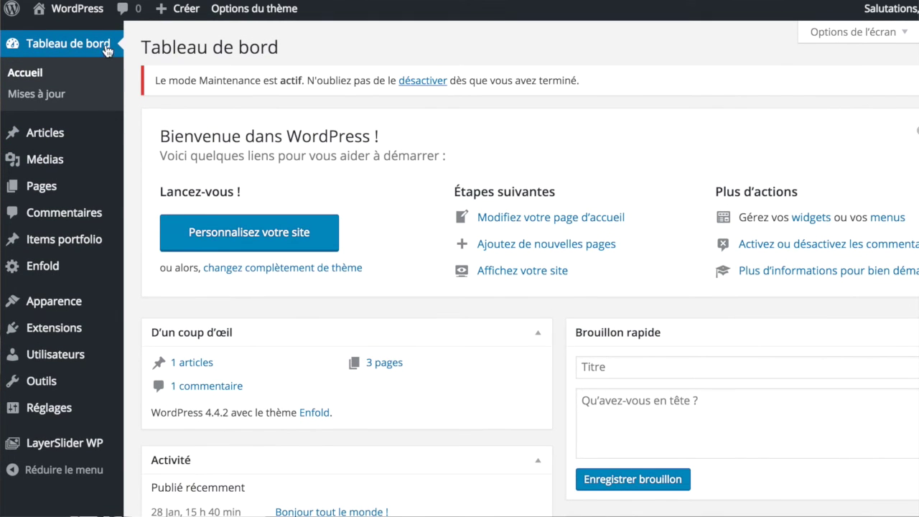
mouse_move(90, 17)
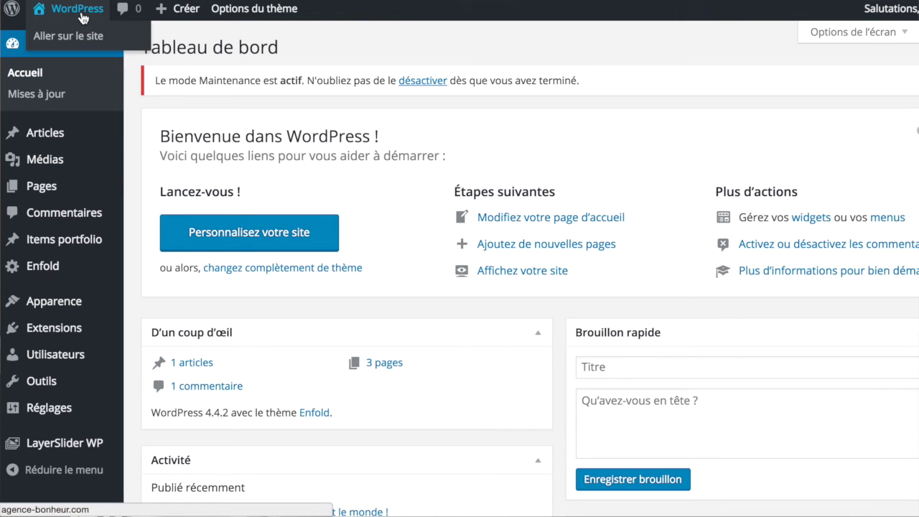
left_click(81, 33)
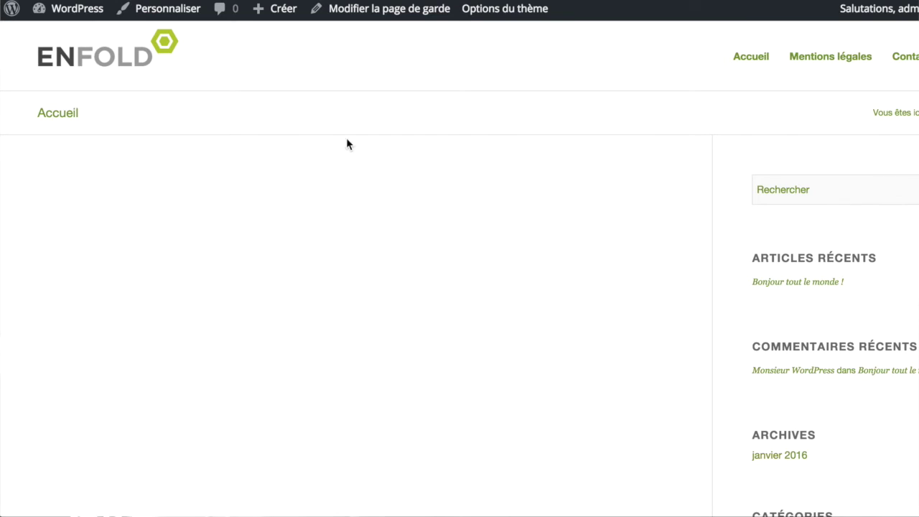
mouse_move(81, 12)
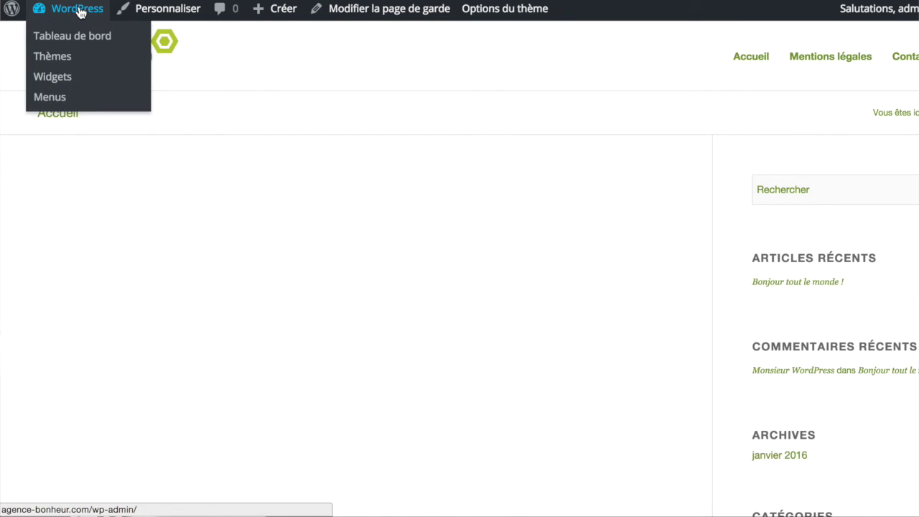
left_click(78, 36)
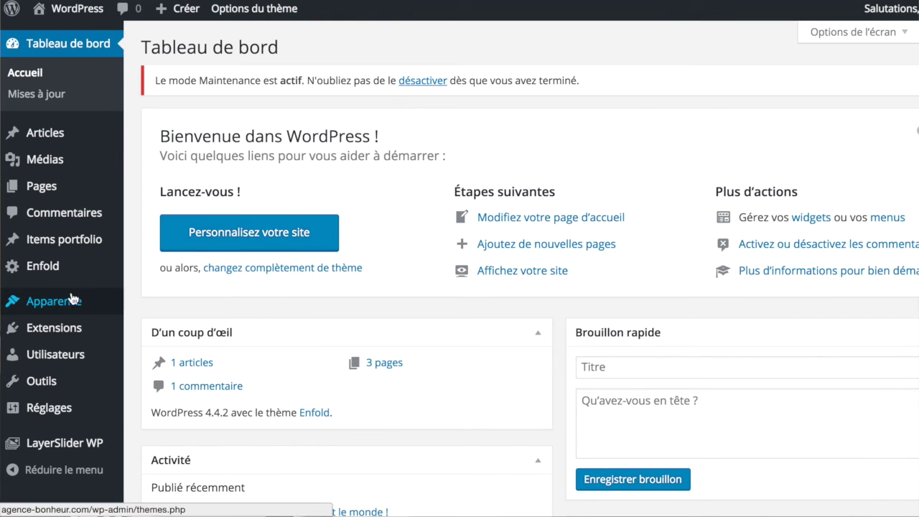
Step: Create a new navigation menu named "menu principale"
mouse_move(59, 304)
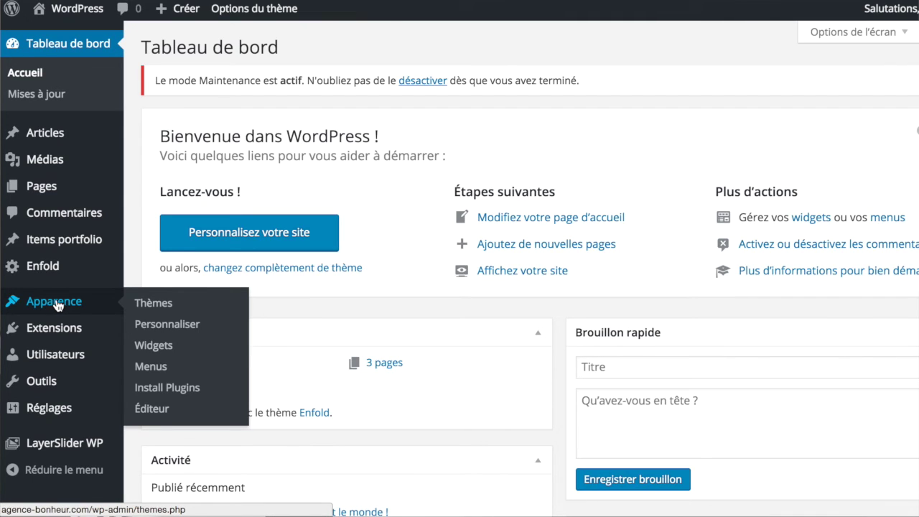
left_click(158, 373)
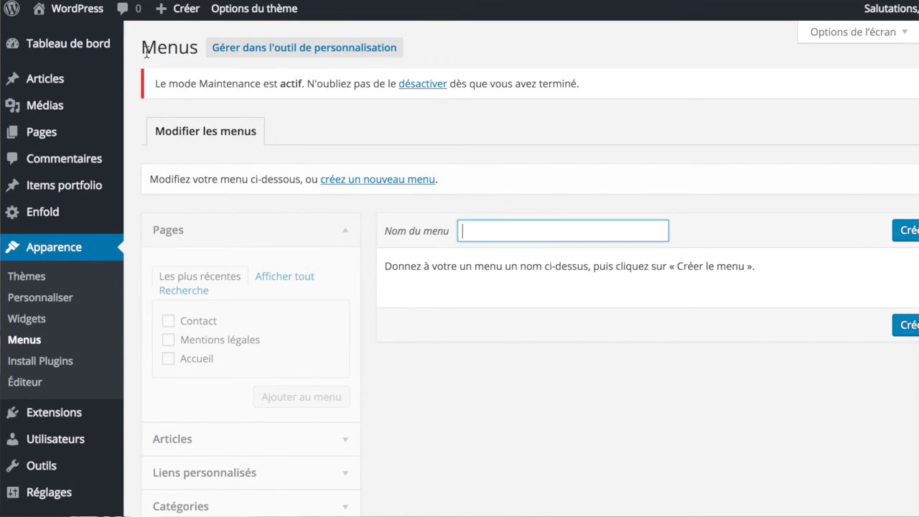
scroll(314, 206, "down", 1)
scroll(315, 207, "up", 1)
scroll(314, 207, "down", 2)
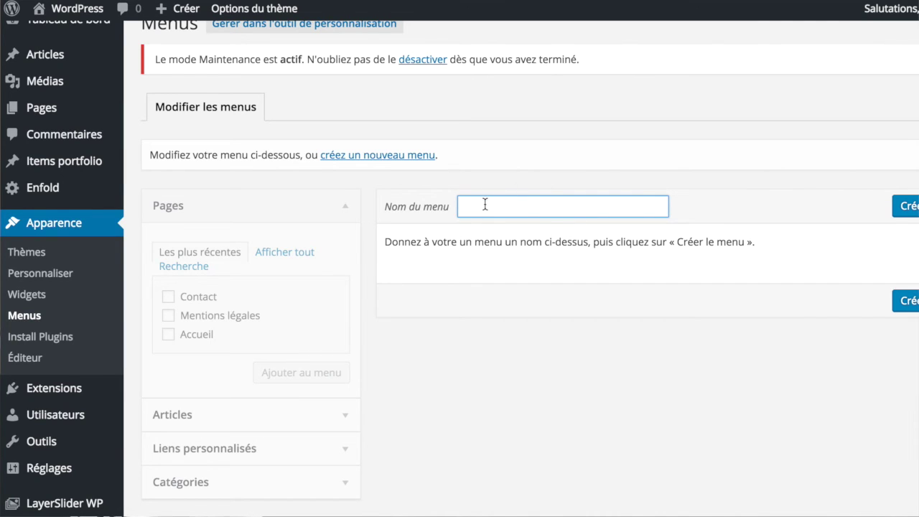
type("Menu")
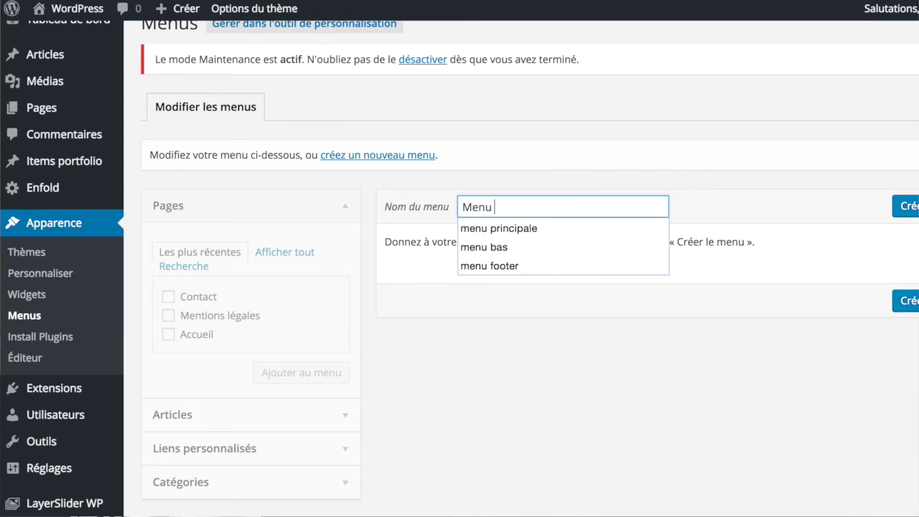
left_click(490, 228)
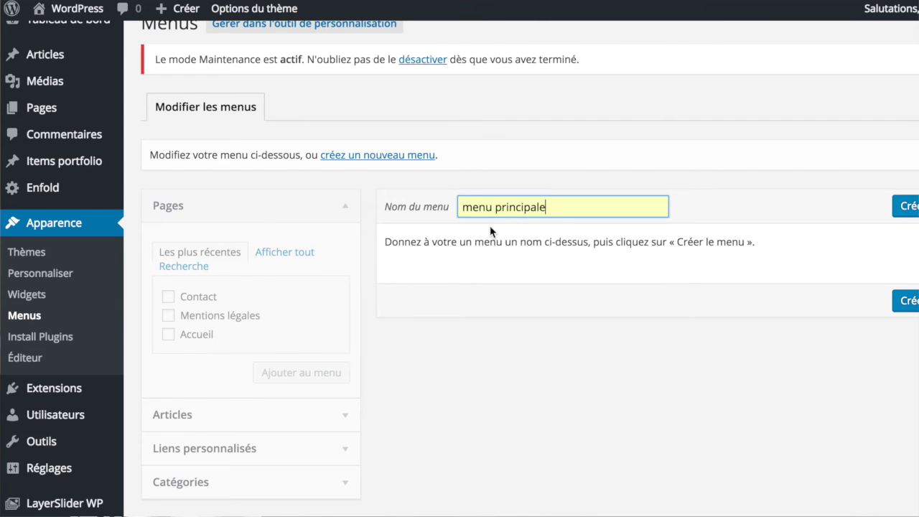
left_click(561, 227)
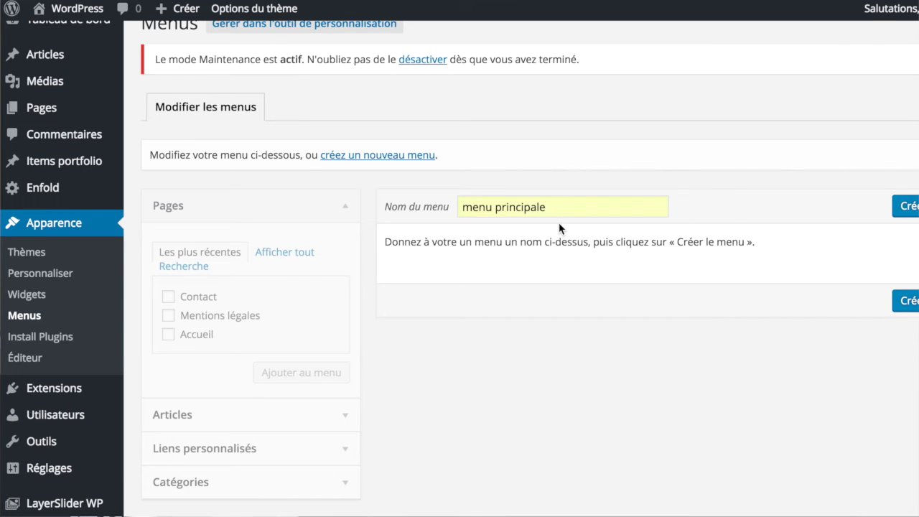
left_click(912, 208)
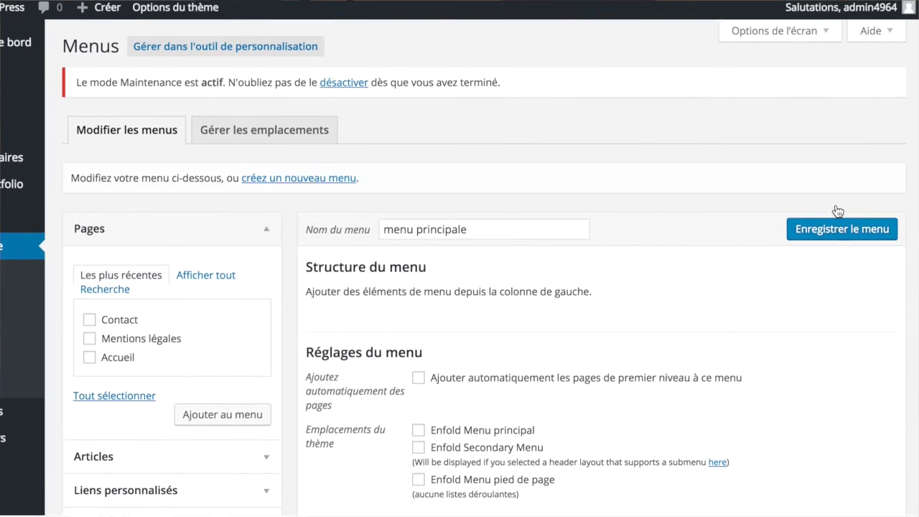
Step: Assign the menu to the "Enfold Menu principal" theme location and save it
scroll(703, 220, "down", 2)
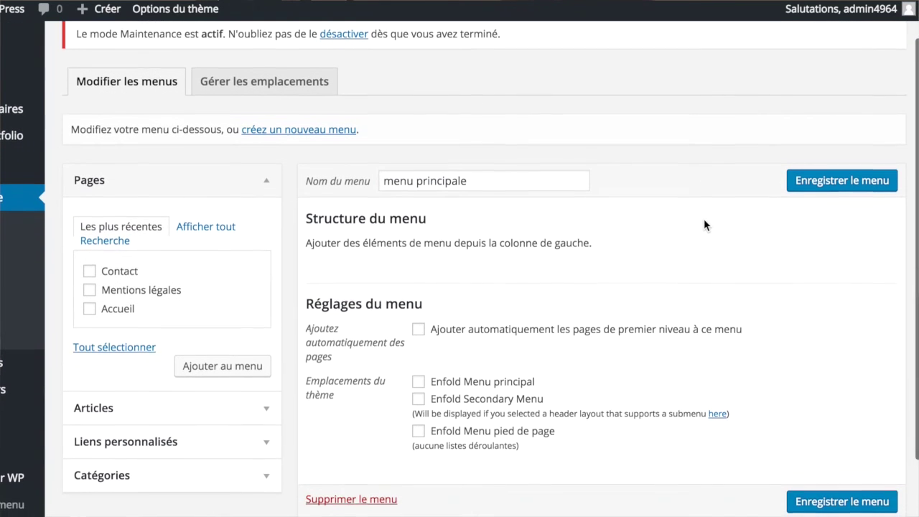
scroll(703, 220, "down", 2)
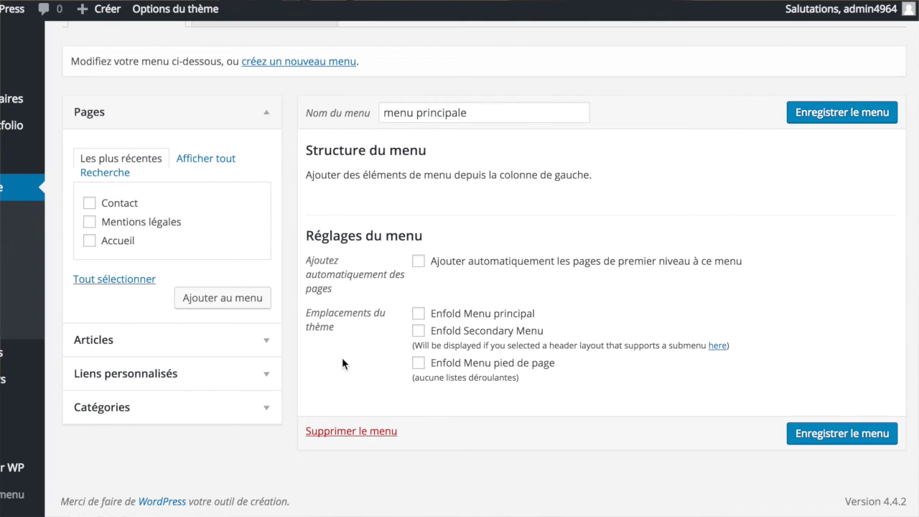
left_click(418, 313)
left_click(826, 434)
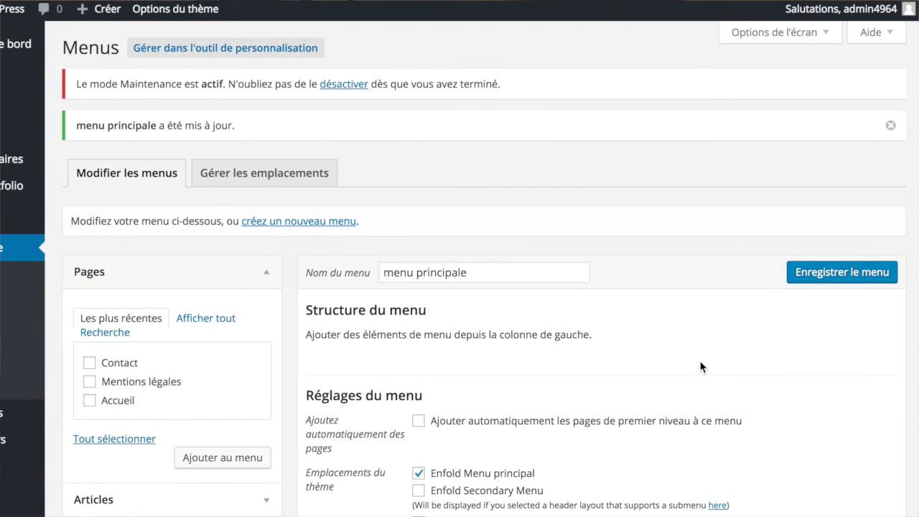
Step: Add the Accueil and Contact pages to the main menu
scroll(701, 367, "down", 2)
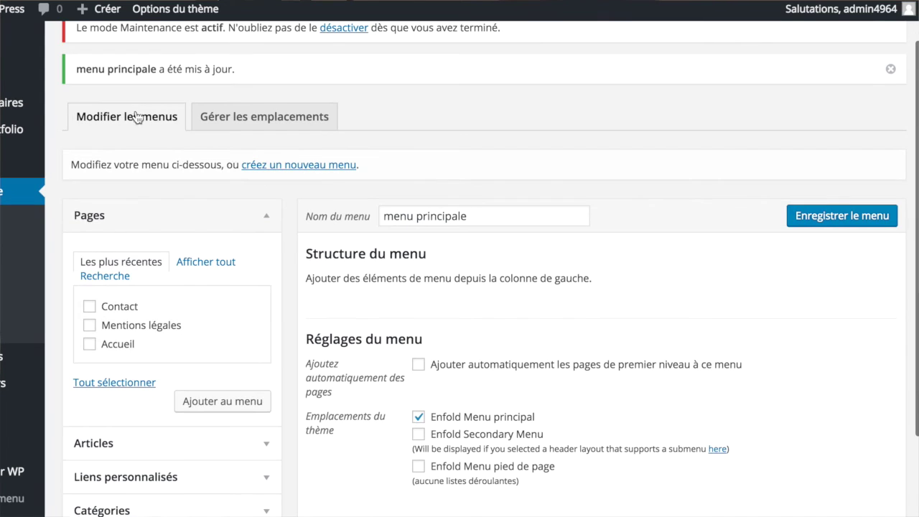
scroll(136, 115, "down", 3)
scroll(132, 115, "up", 2)
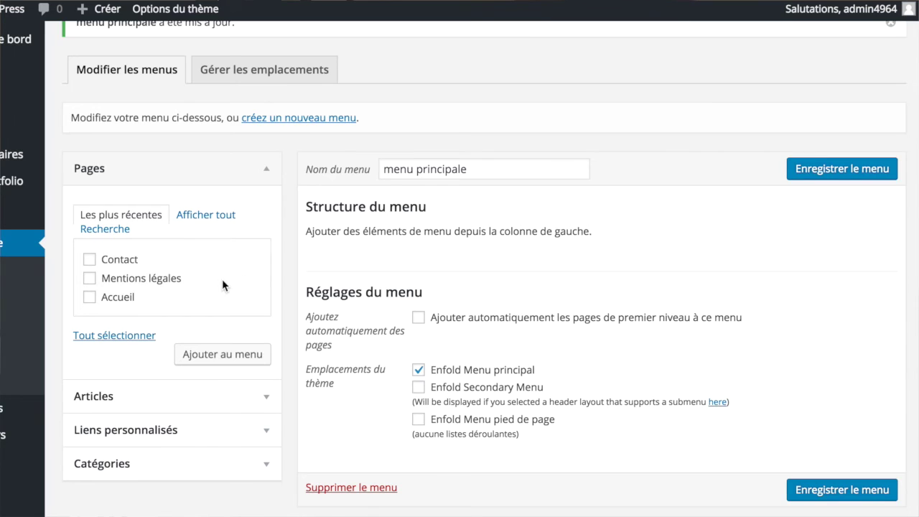
scroll(223, 280, "down", 1)
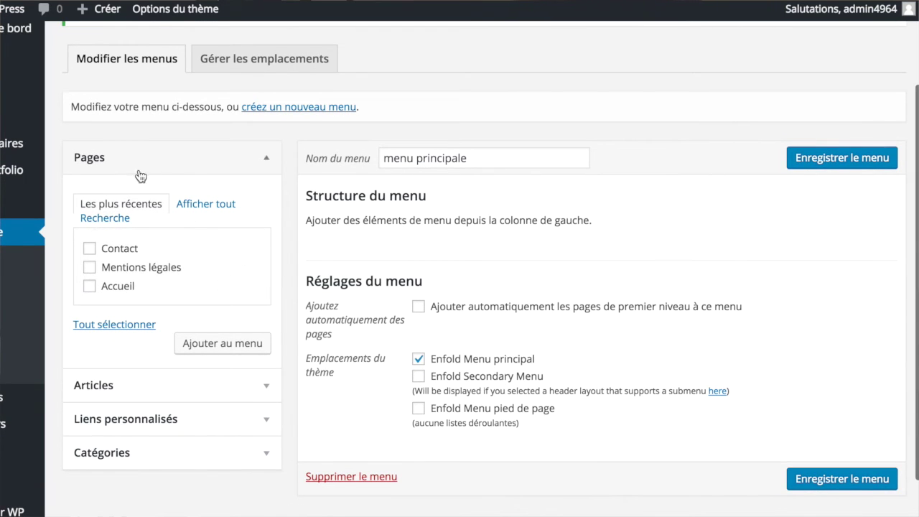
left_click(90, 290)
left_click(90, 249)
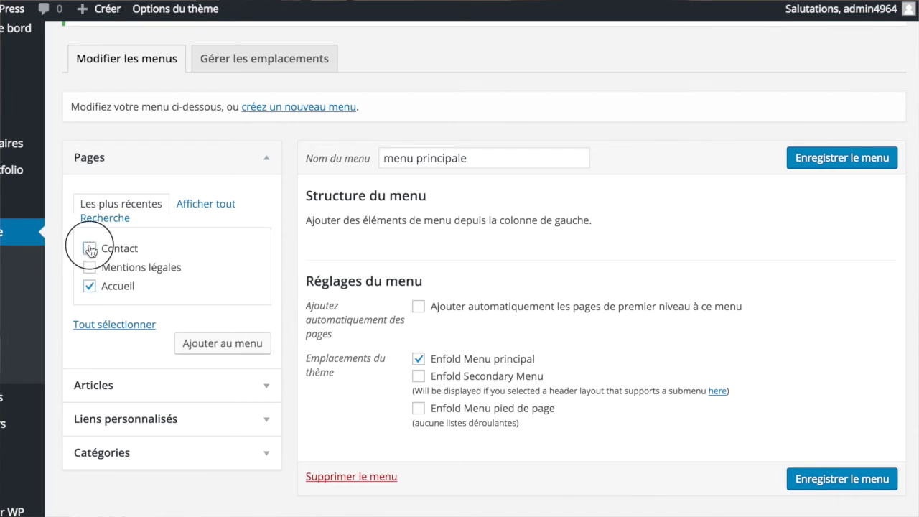
left_click(208, 346)
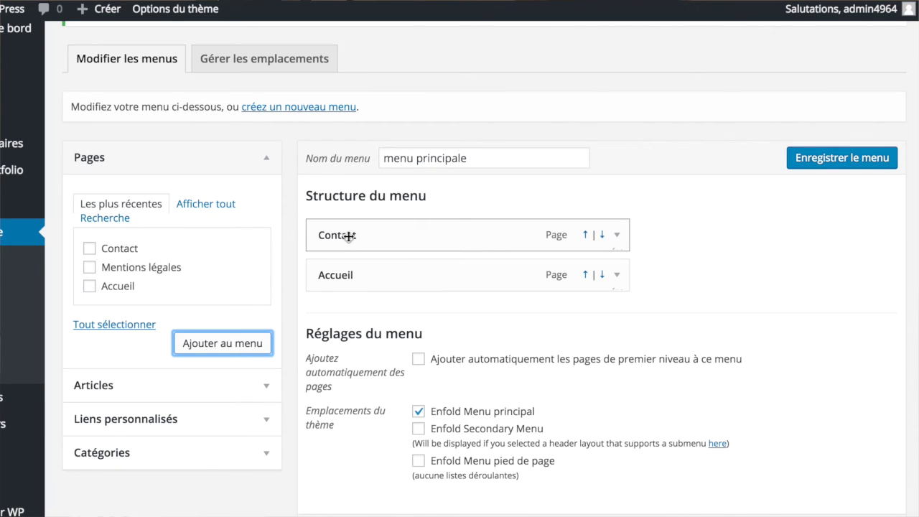
Step: Move Accueil above Contact in the menu structure and save the menu
left_click_drag(332, 273, 333, 230)
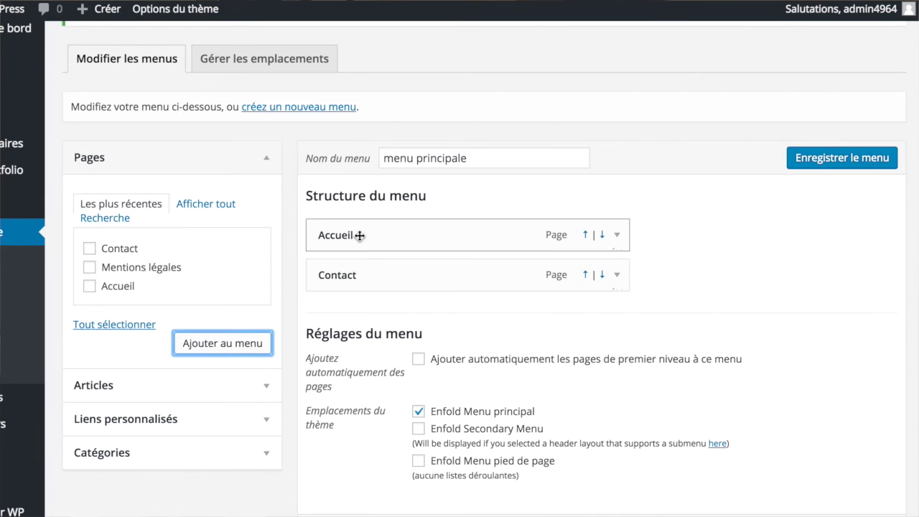
left_click(352, 235)
mouse_move(352, 235)
left_mouse_down()
mouse_move(363, 287)
mouse_move(355, 303)
mouse_move(355, 222)
mouse_move(346, 223)
mouse_move(373, 281)
mouse_move(351, 220)
mouse_move(347, 229)
left_mouse_up()
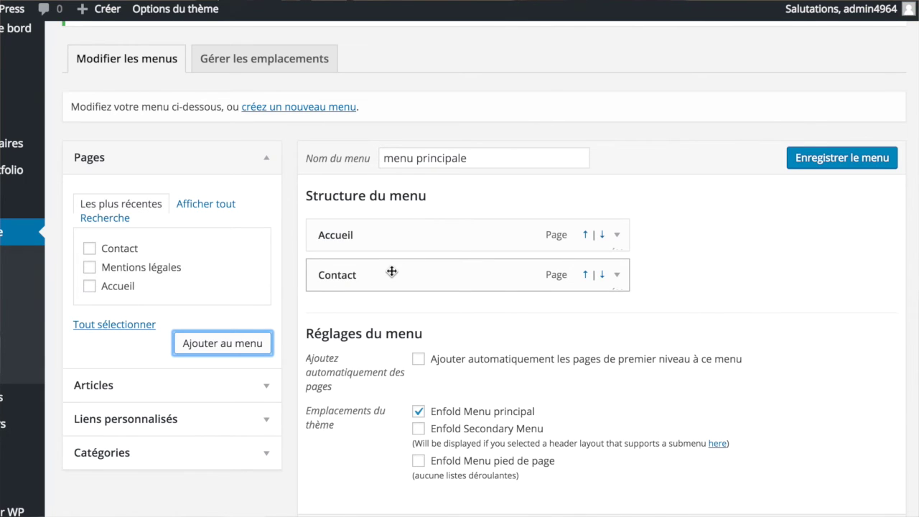
left_click(839, 153)
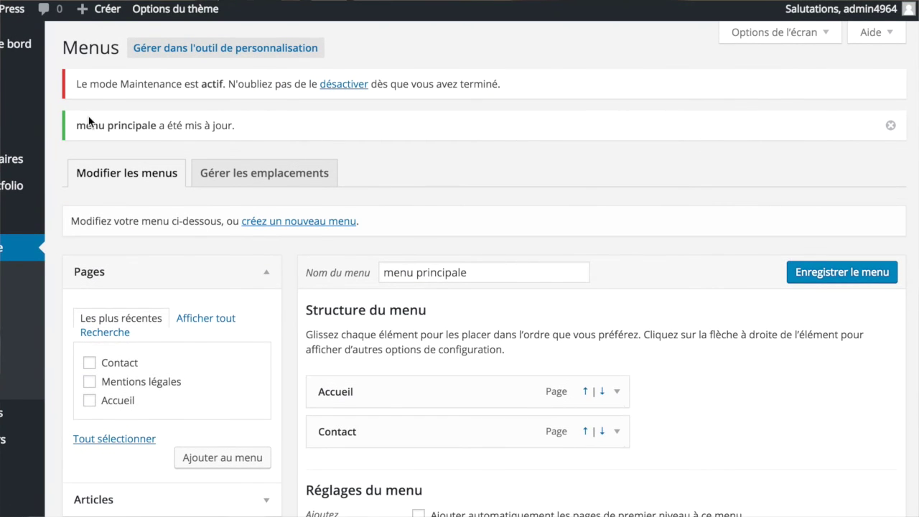
Step: Open the live site to check its main navigation menu
mouse_move(74, 21)
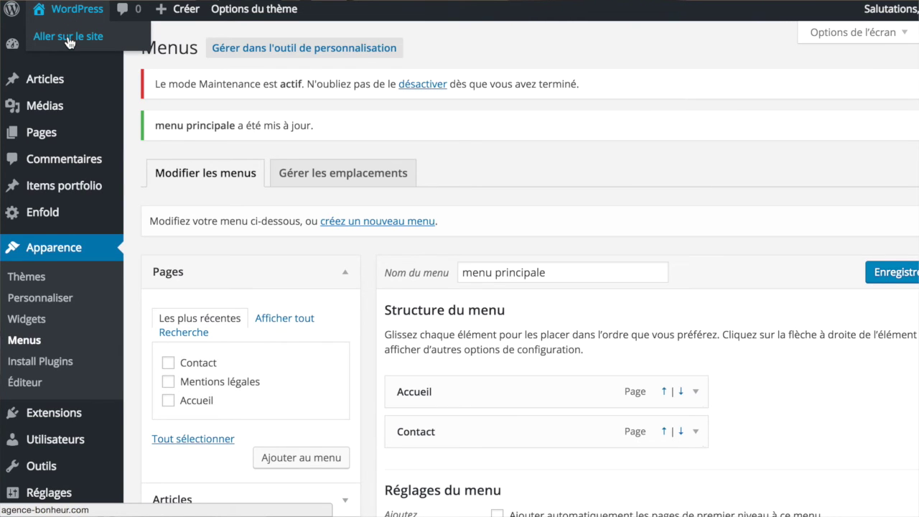
left_click(70, 42)
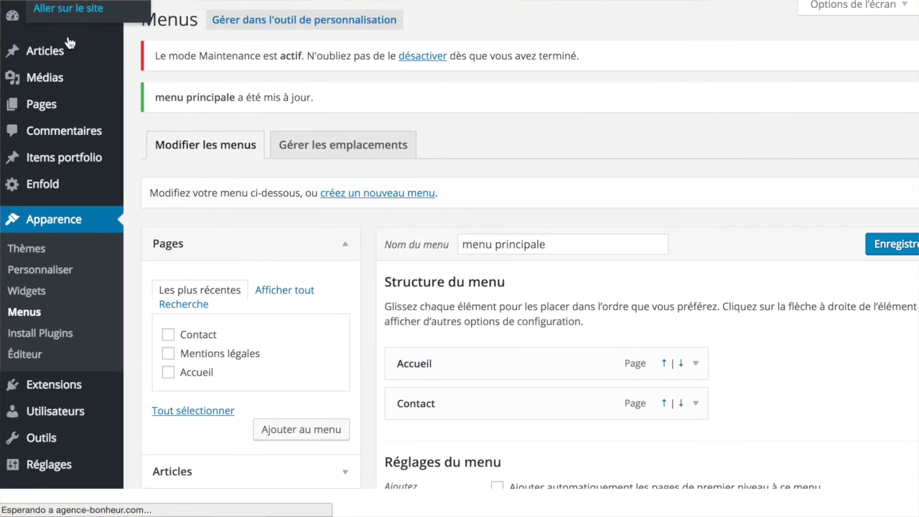